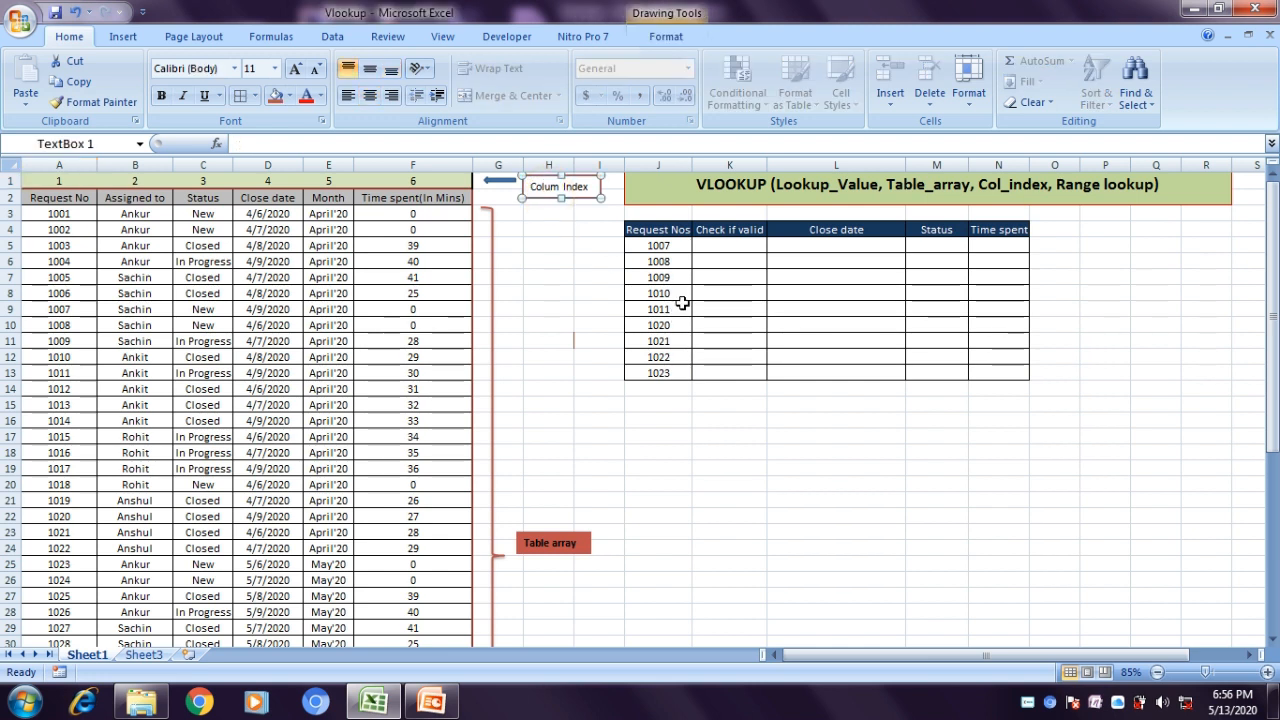
Step: Examine the column index numbers in A1:F1 and the extent of the source table marked as the table array
left_click(658, 404)
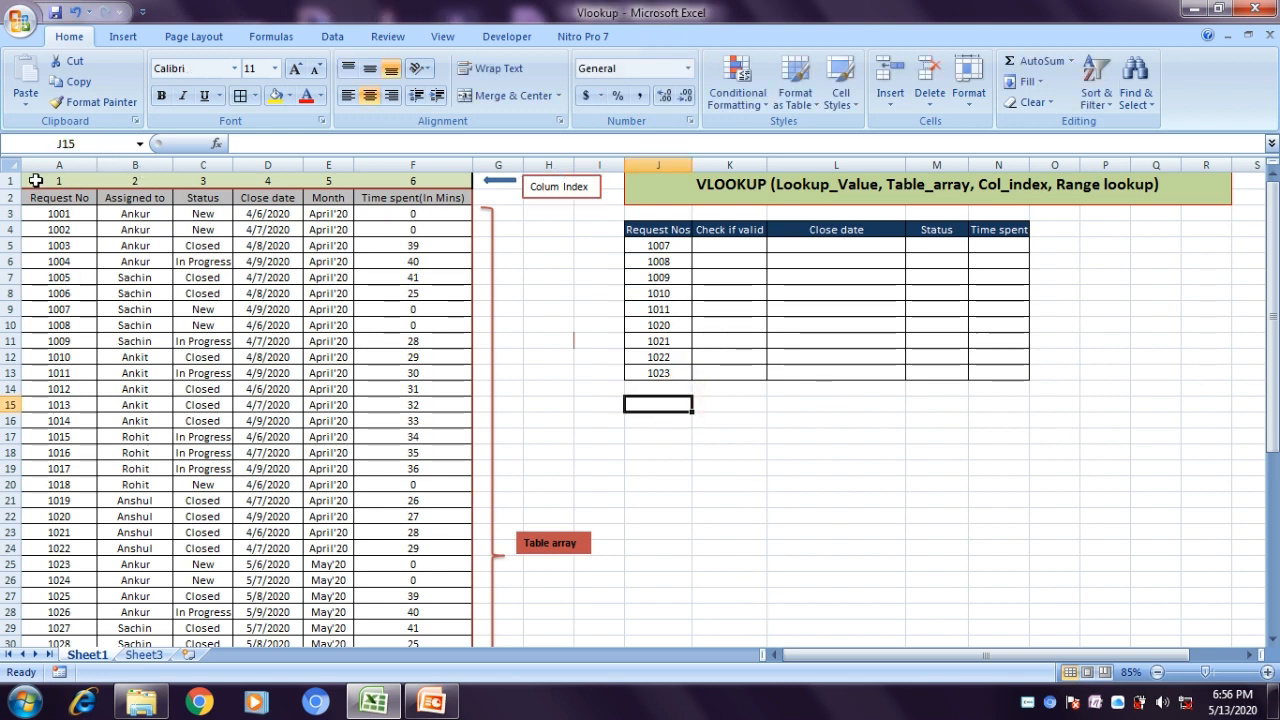
left_click_drag(74, 181, 458, 180)
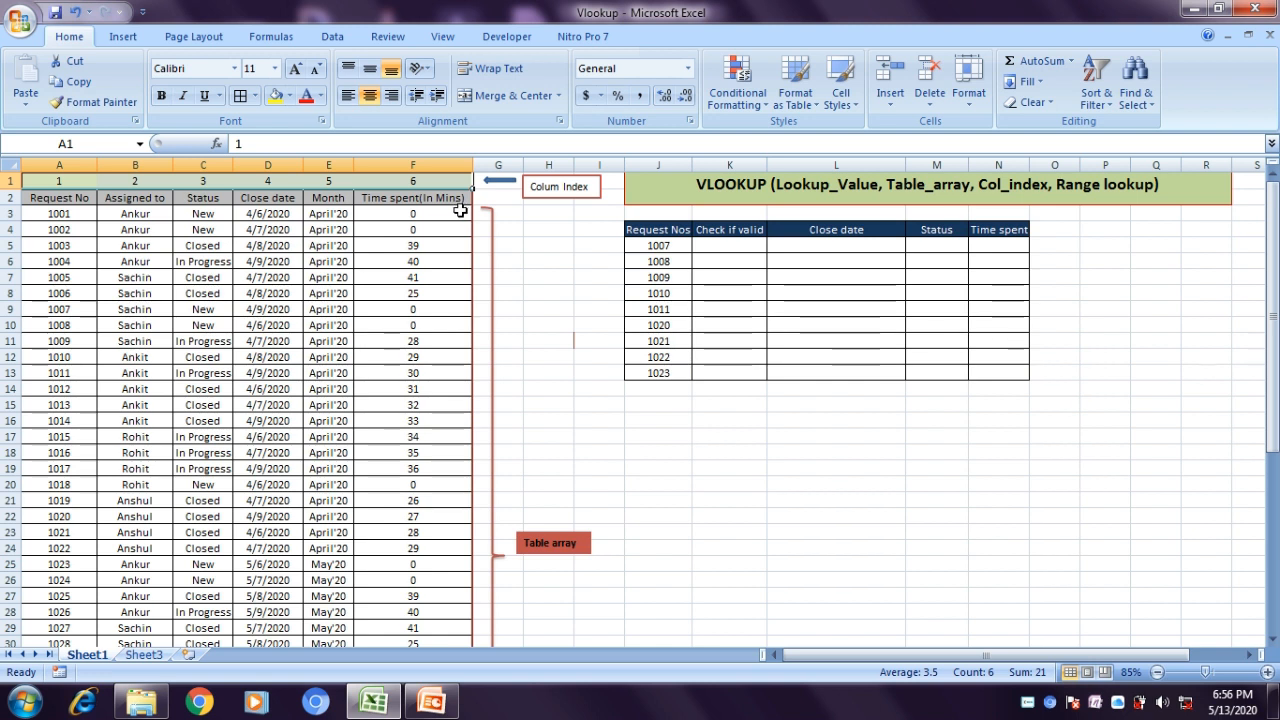
left_click(53, 185)
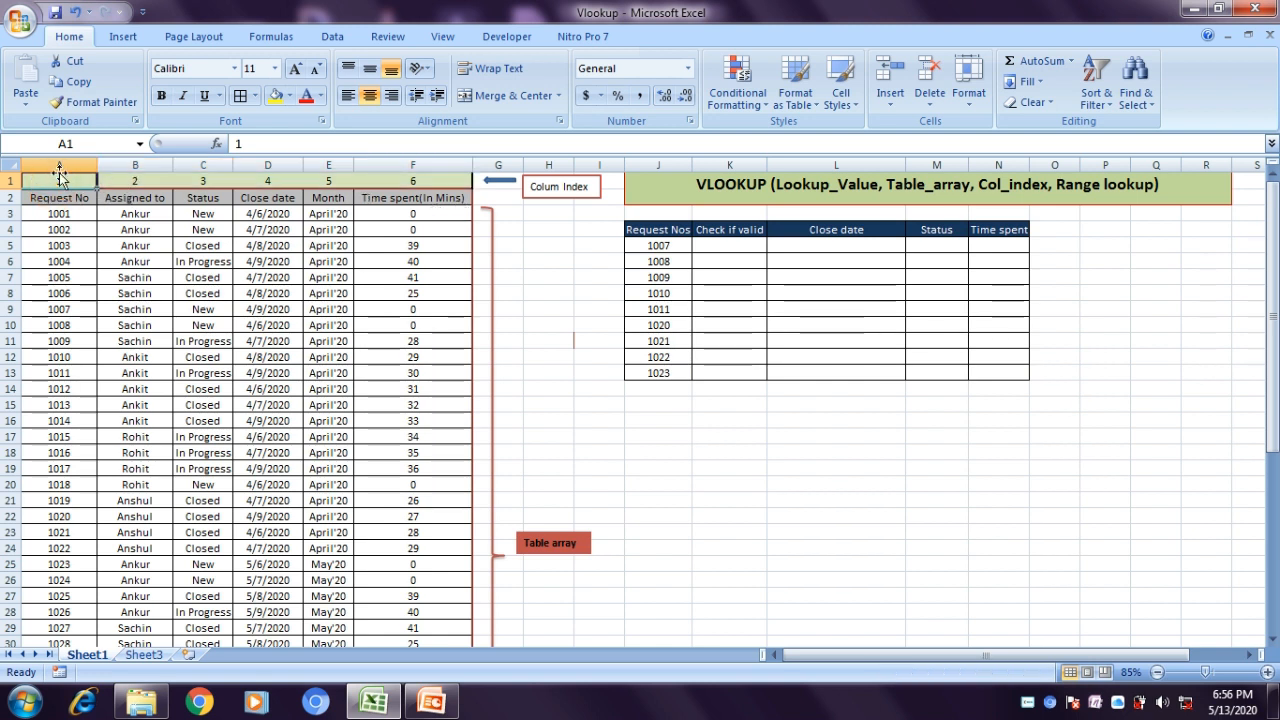
left_click(203, 181)
left_click(328, 181)
left_click(414, 183)
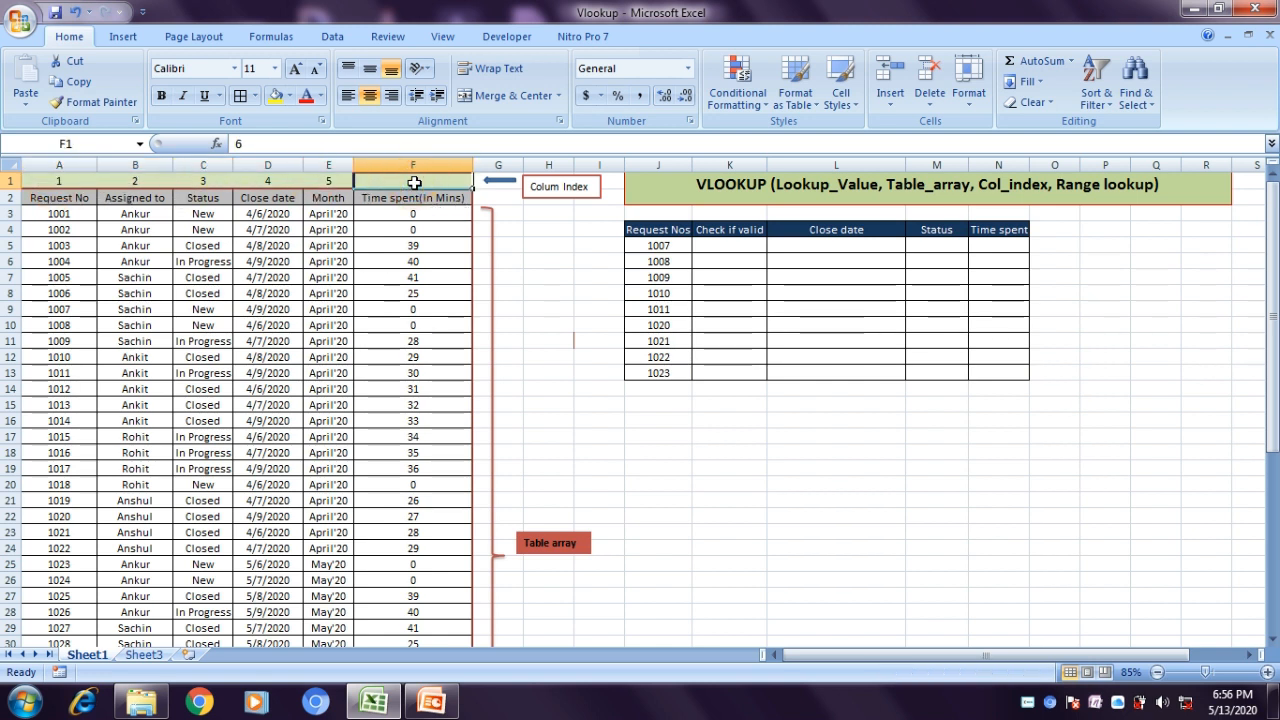
left_click(64, 178)
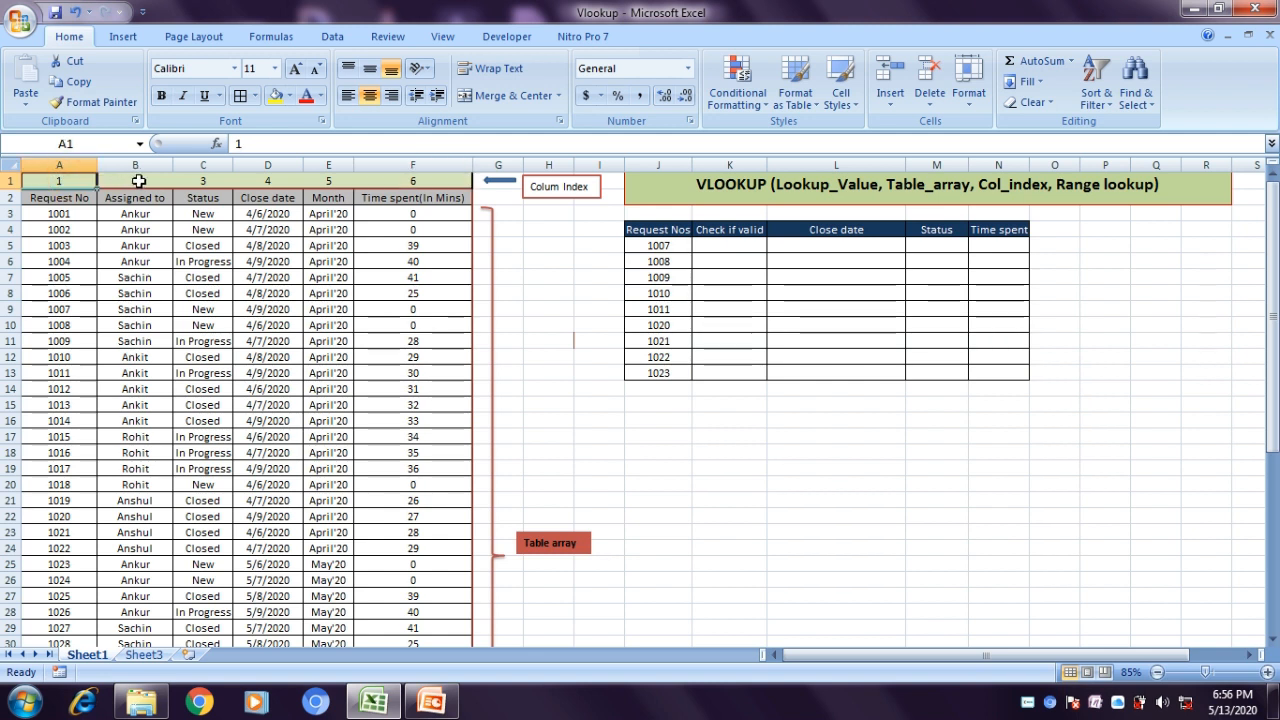
left_click(141, 181)
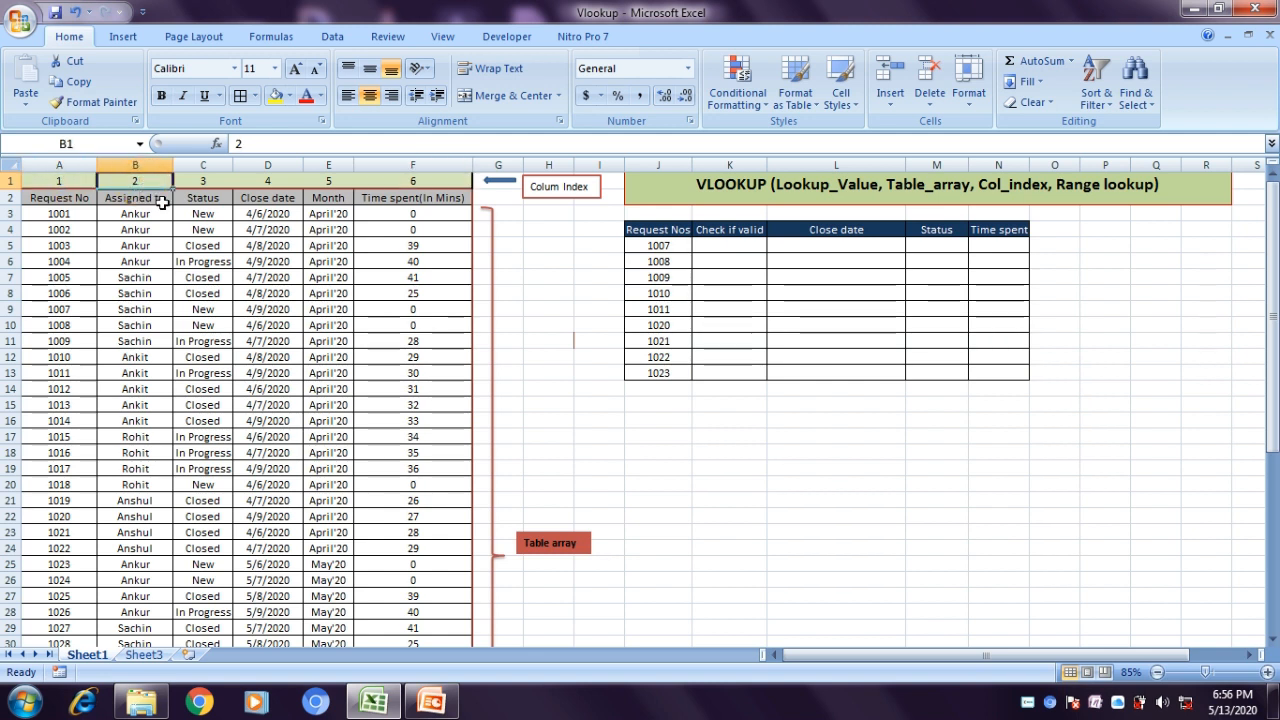
left_click(565, 549)
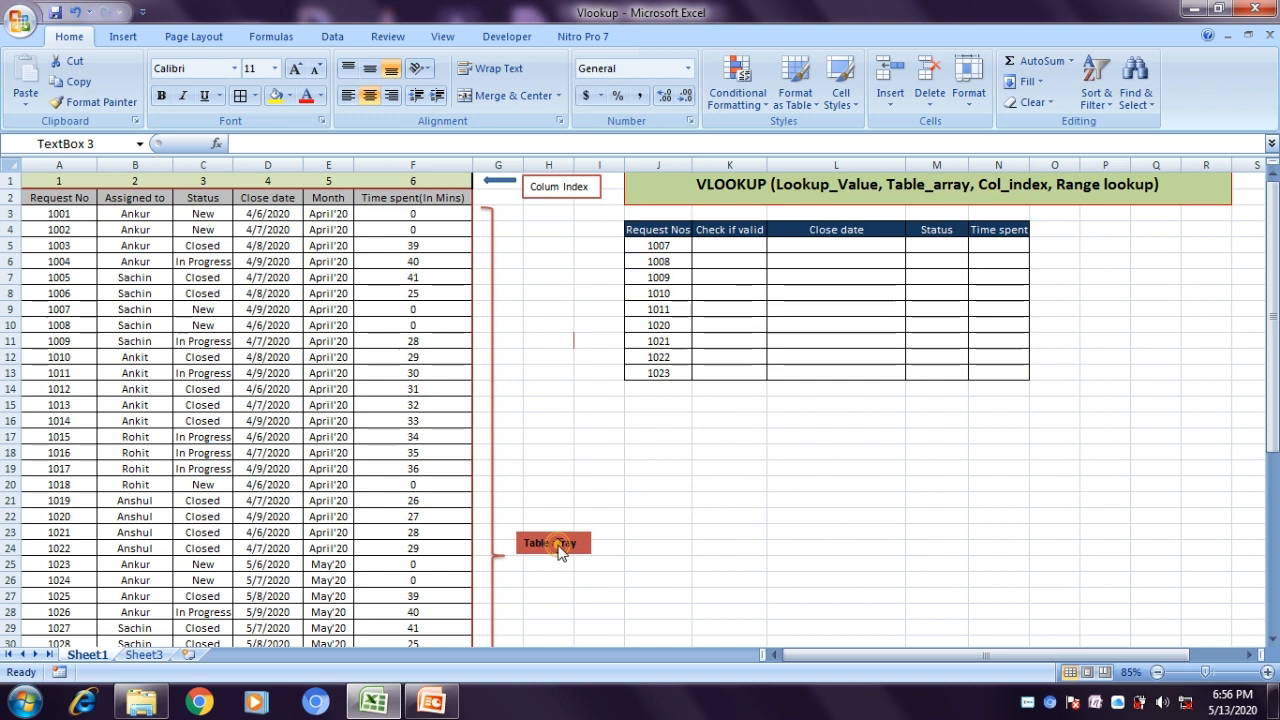
left_click_drag(58, 198, 366, 530)
scroll(366, 510, "down", 4)
scroll(369, 499, "down", 4)
scroll(380, 514, "up", 8)
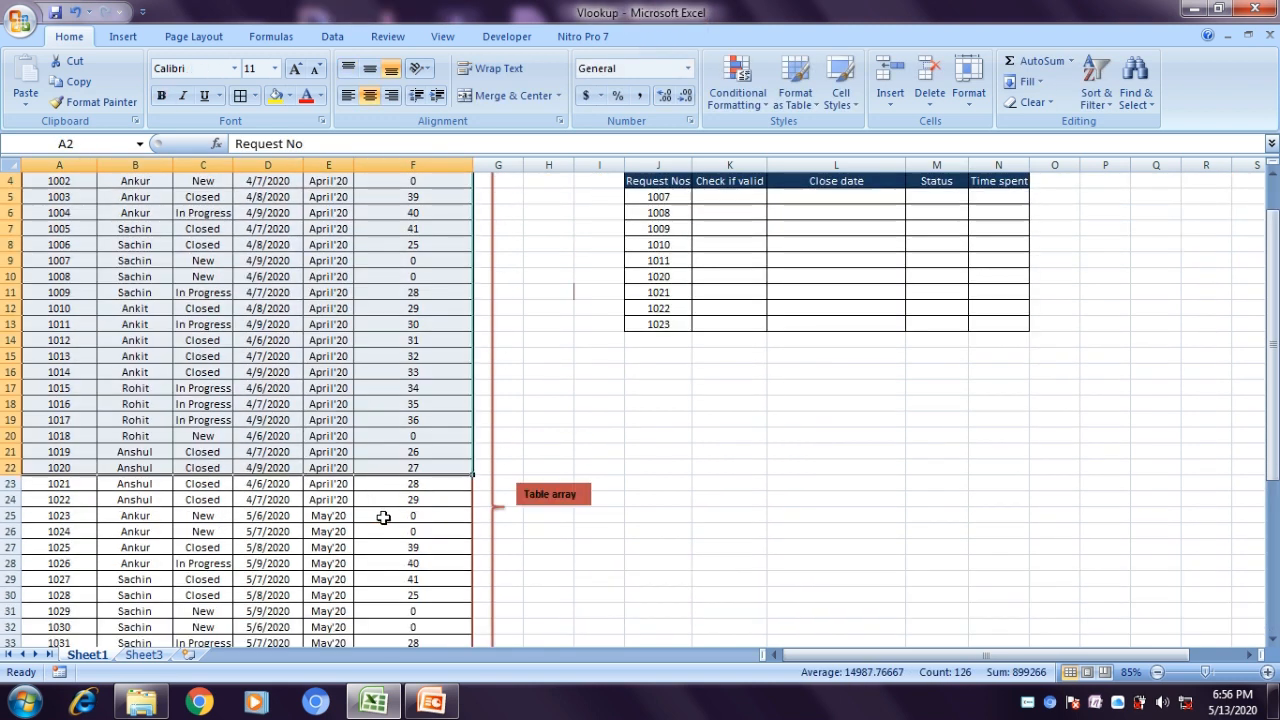
Step: Review the request numbers and the Check if valid, Close date, Status and Time spent headings against the source table
left_click(667, 245)
left_click(729, 292)
left_click(650, 250)
left_click(662, 233)
left_click(660, 358)
left_click(658, 373)
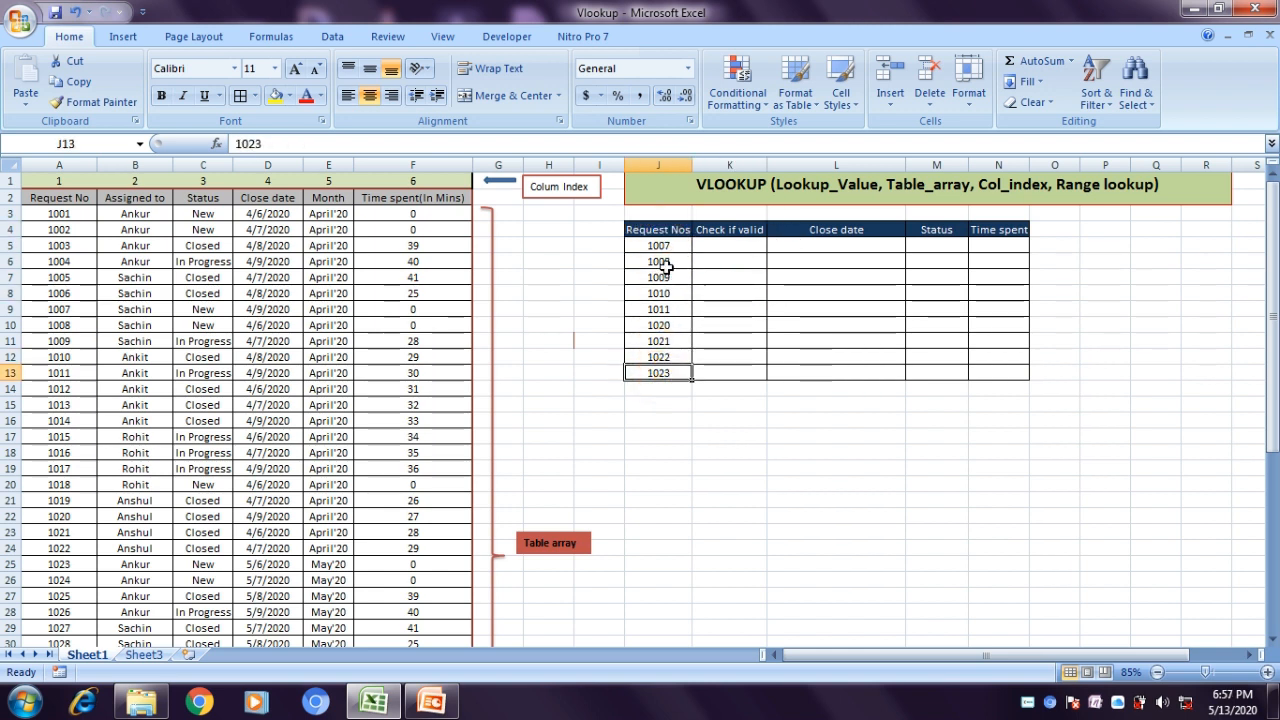
left_click_drag(659, 246, 658, 394)
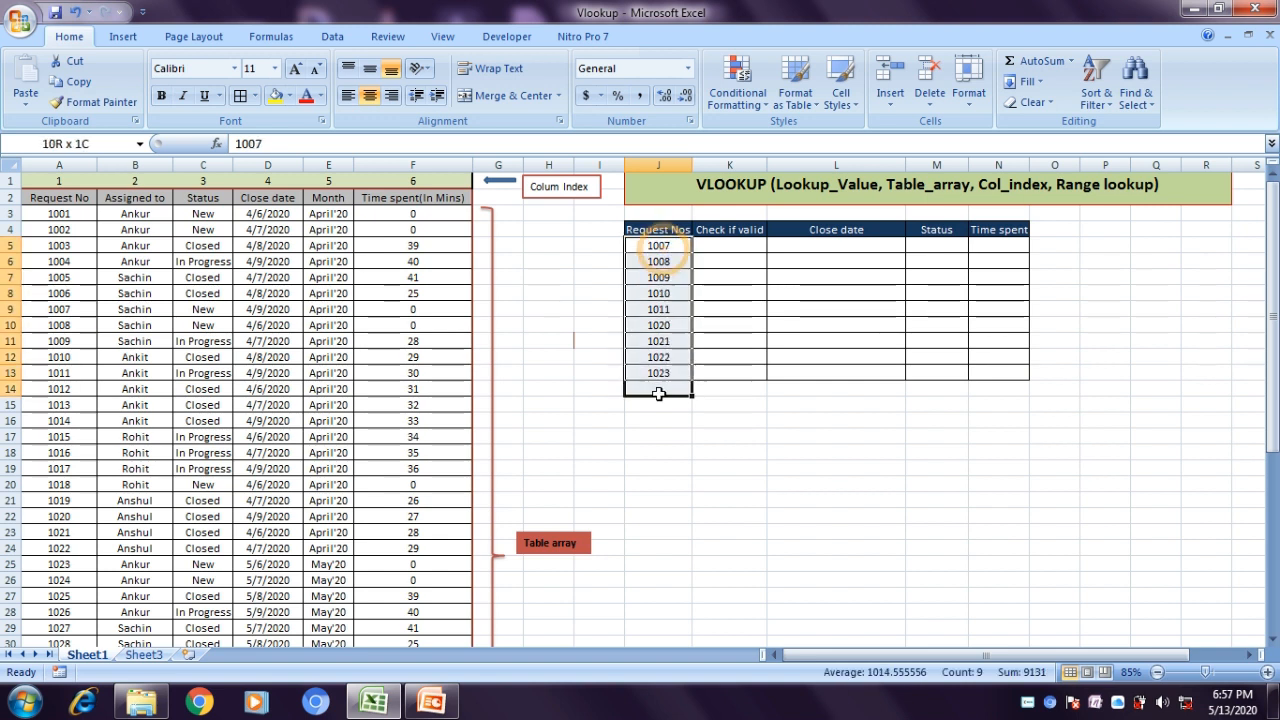
left_click(736, 232)
left_click(840, 232)
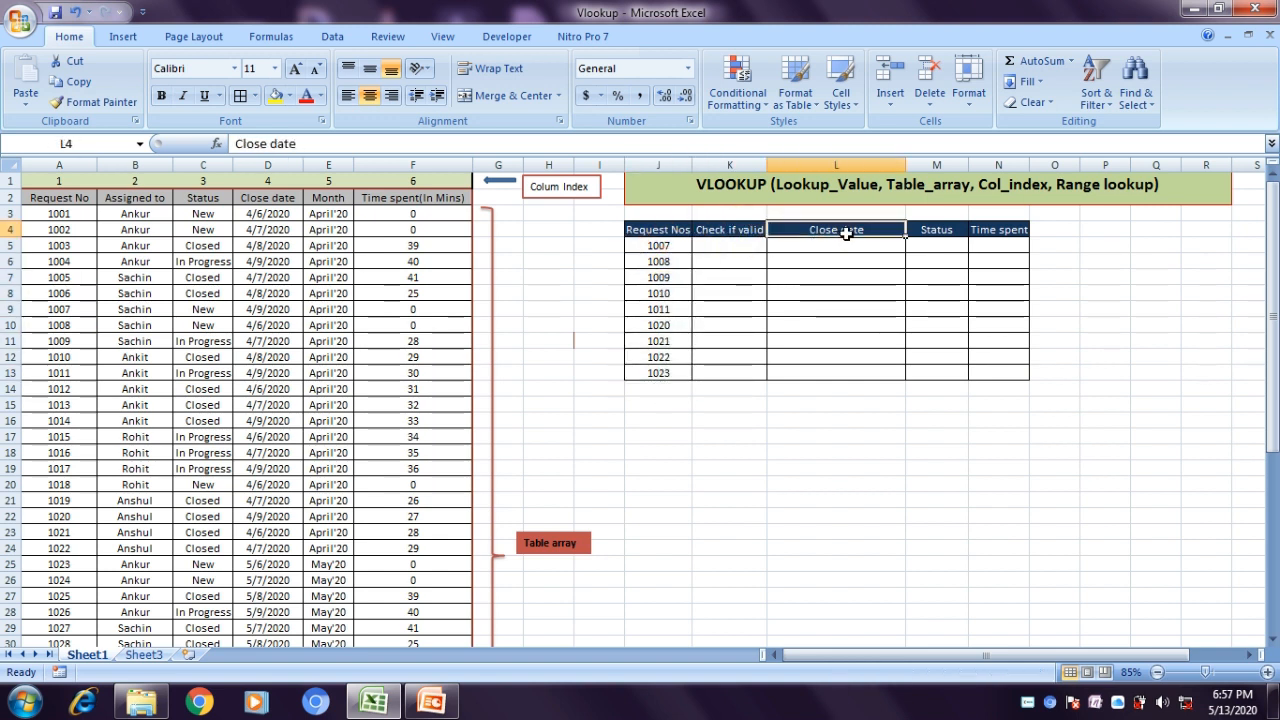
left_click(955, 232)
left_click(1002, 231)
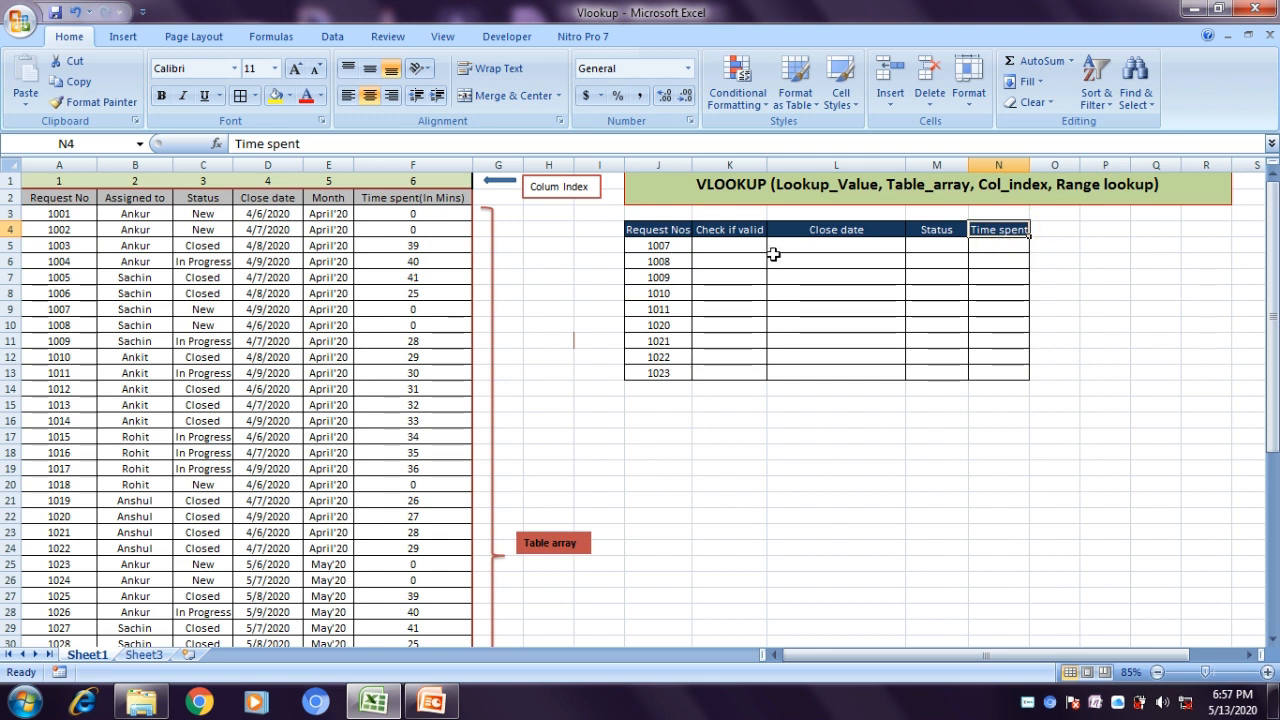
left_click(737, 231)
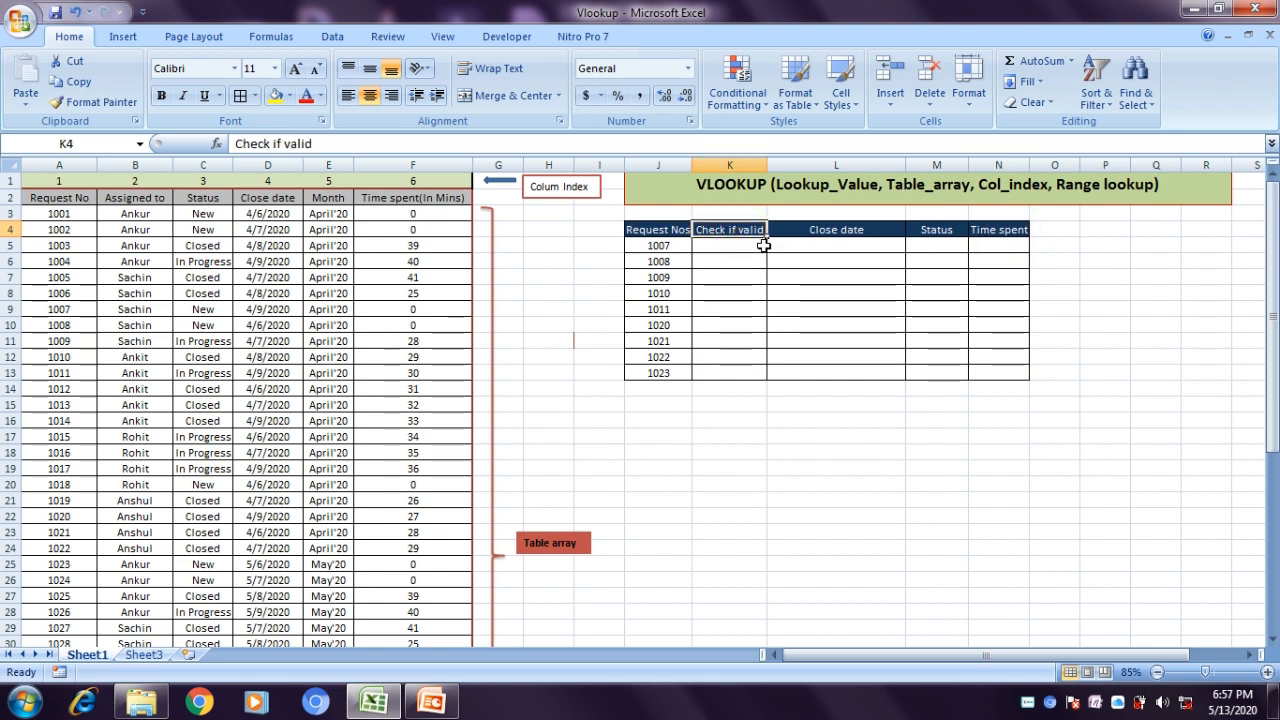
left_click_drag(652, 262, 658, 372)
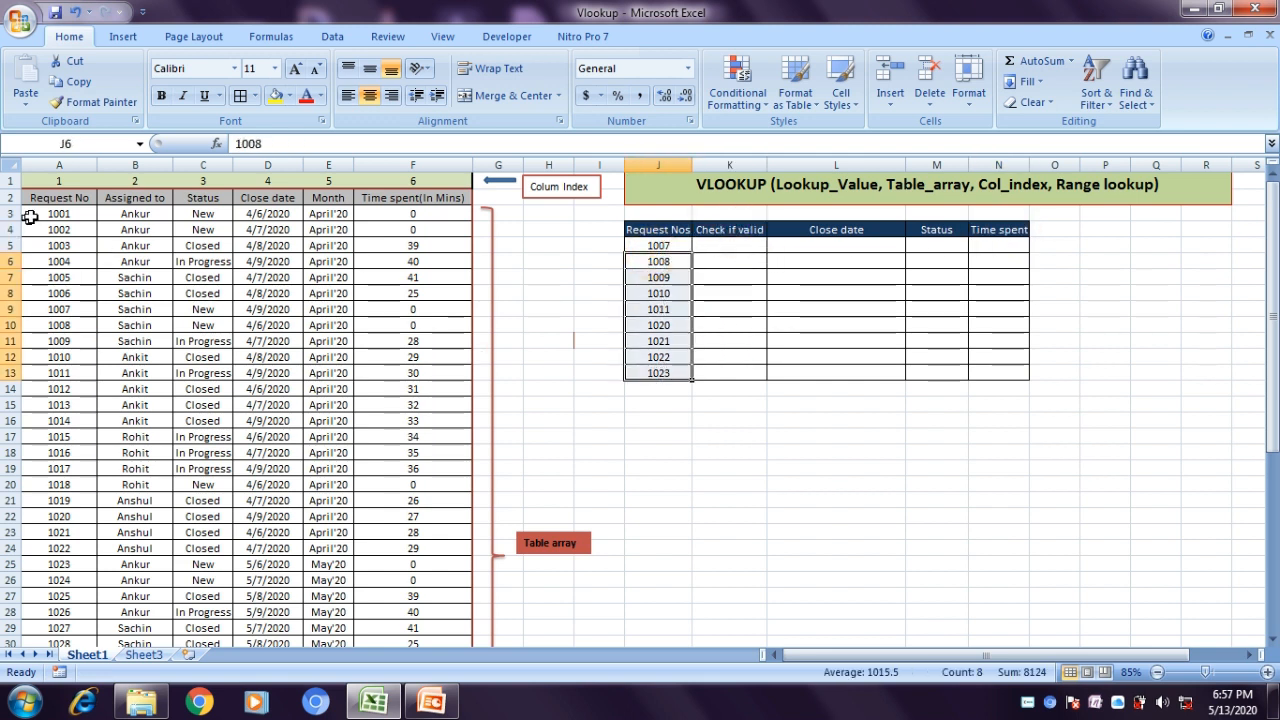
left_click_drag(31, 217, 448, 405)
Step: Start a VLOOKUP formula in K5 under Check if valid, using request number cell J5 as the lookup value
left_click(729, 341)
left_click(716, 249)
type("=vl")
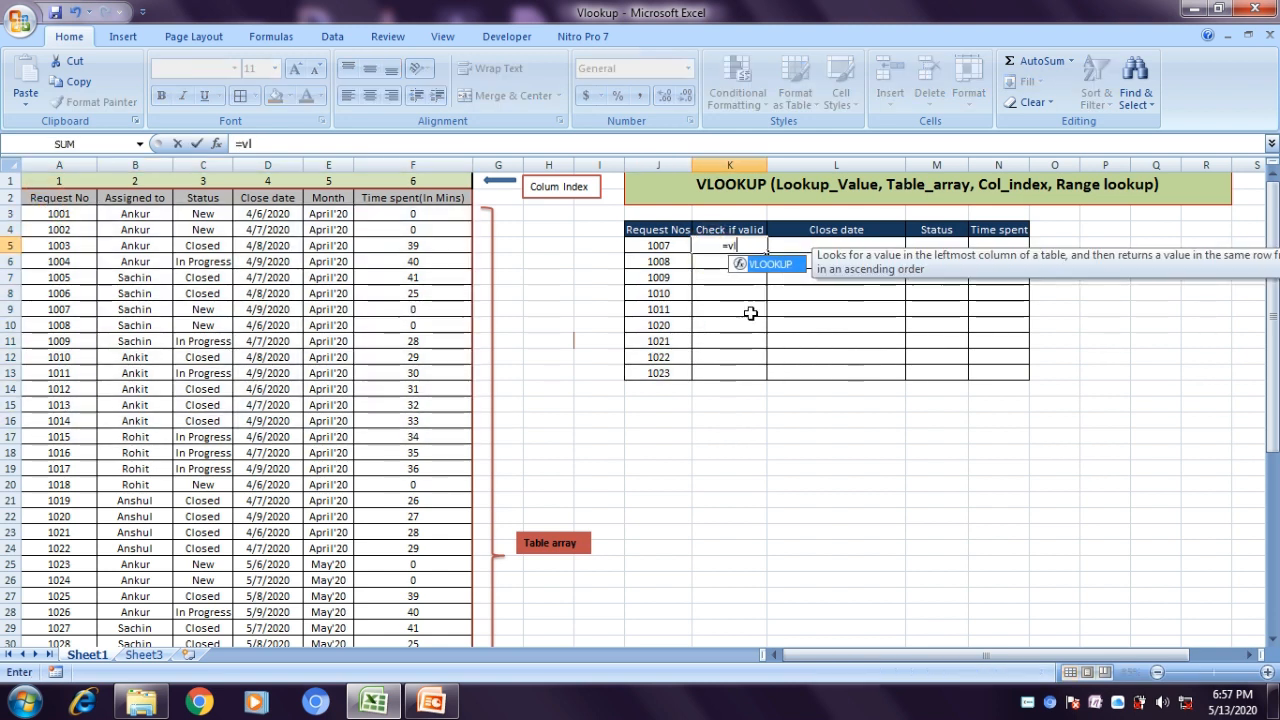
key("Tab")
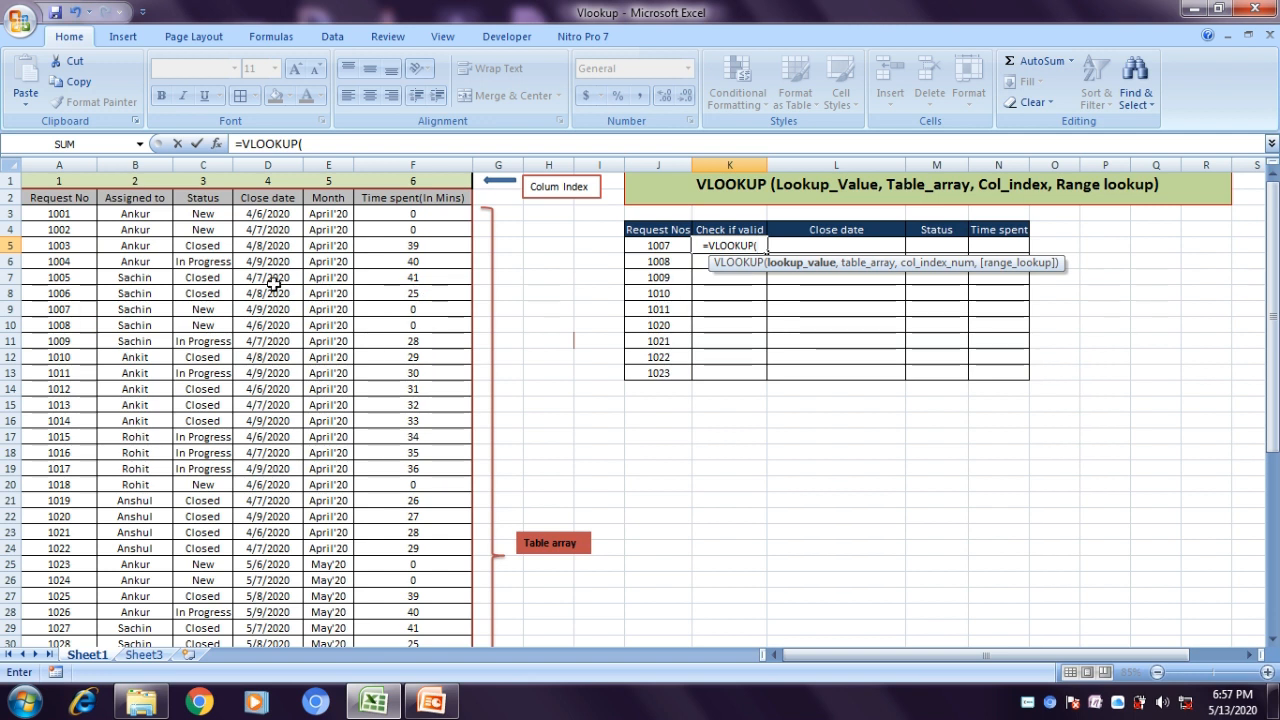
left_click(658, 245)
type(",")
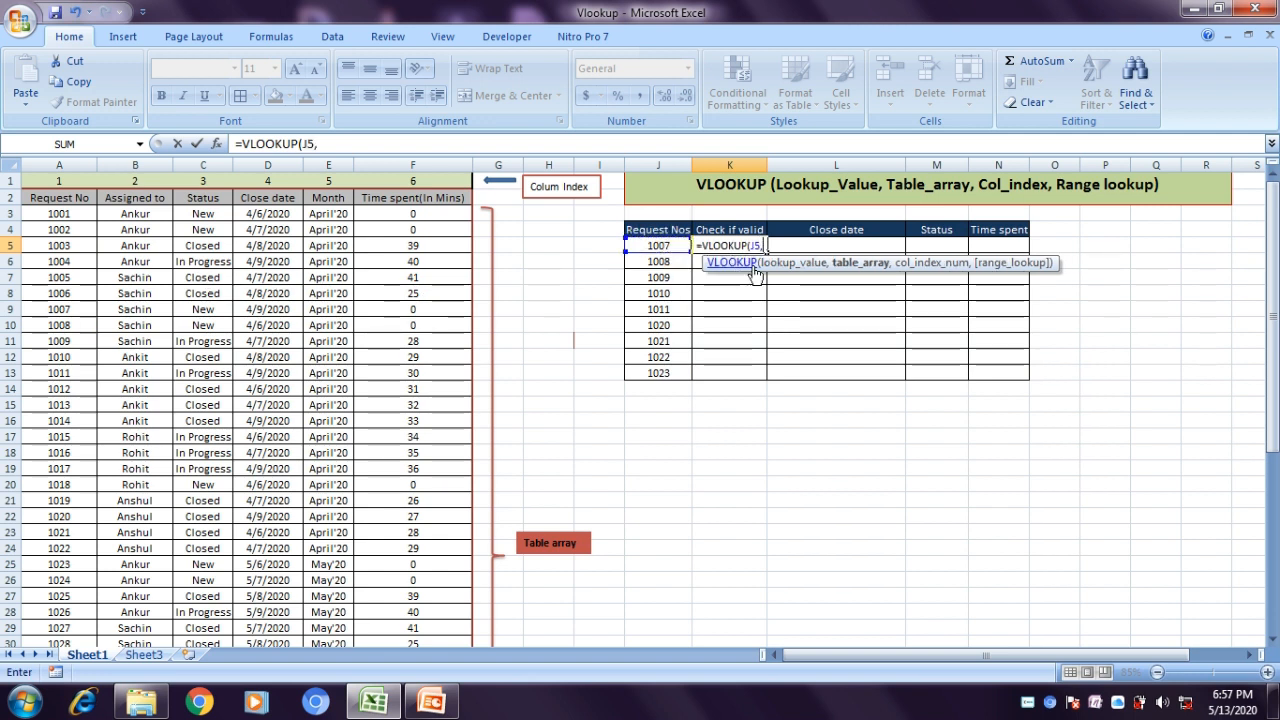
Step: Use the whole source table, headers included, as the table array and lock it as $A$2:$F$46
left_click(36, 200)
key("ctrl+shift+Right")
key("ctrl+shift+Down")
scroll(118, 234, "up", 6)
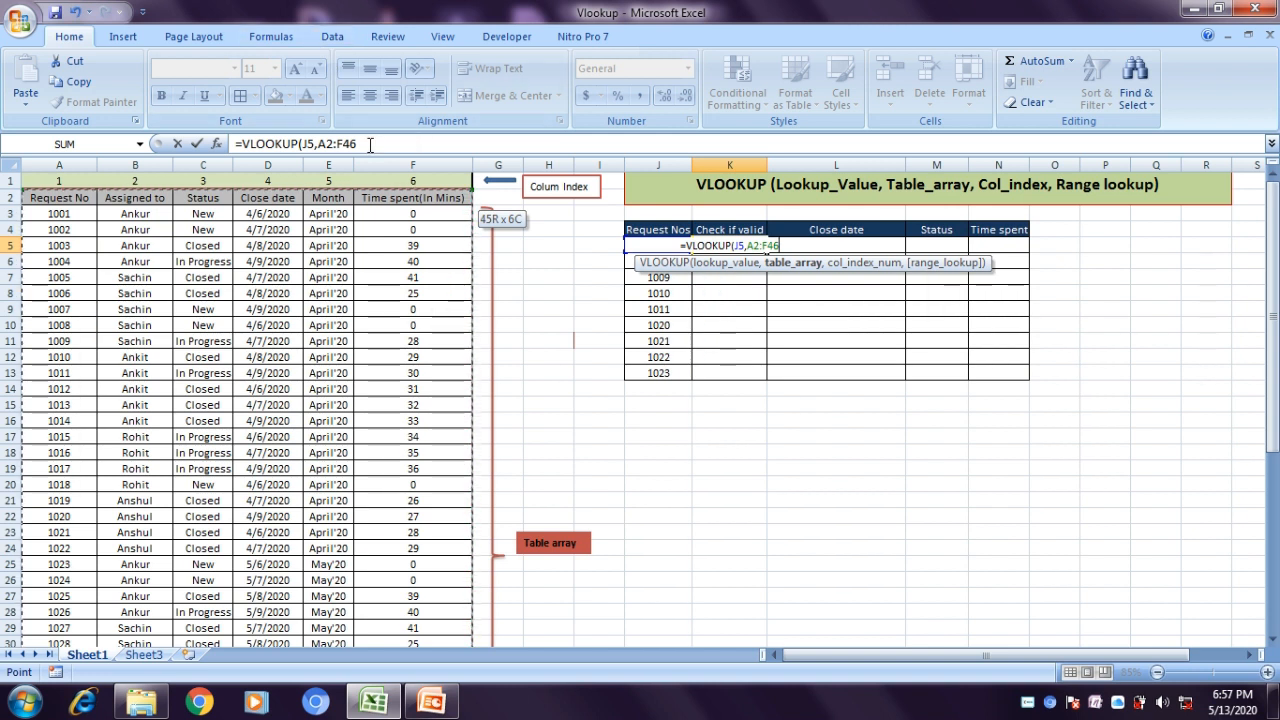
key("F4")
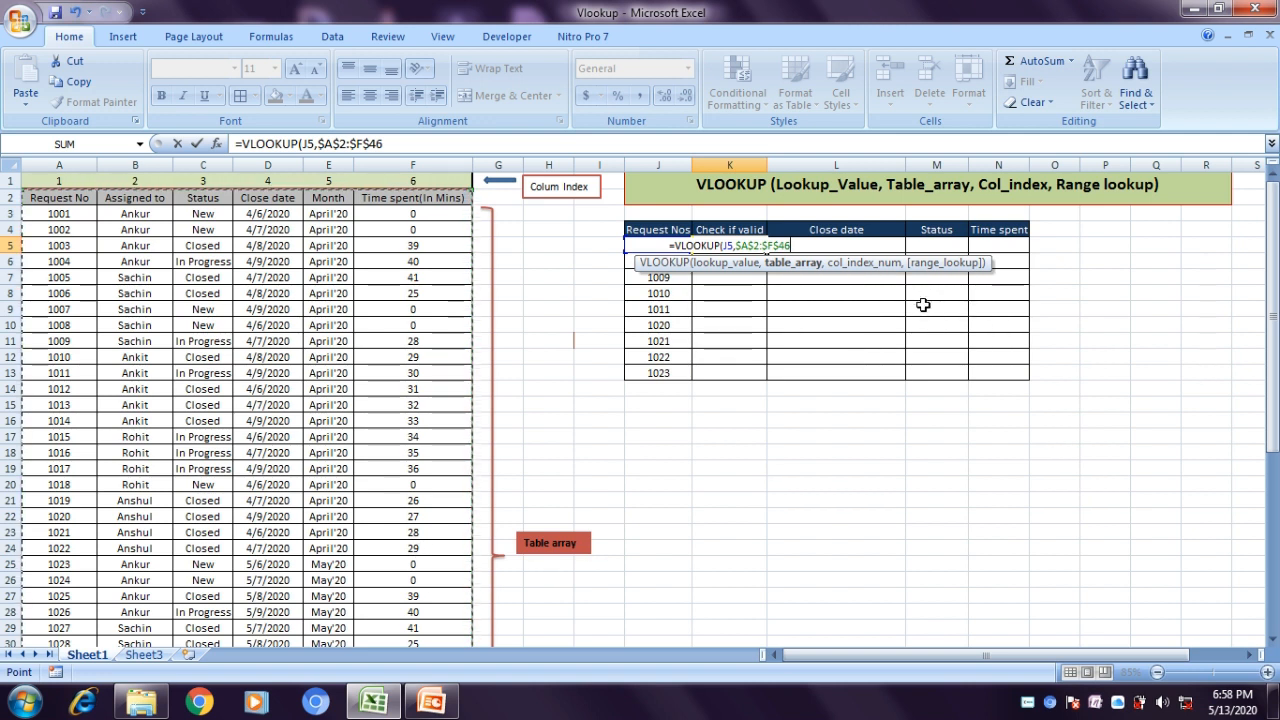
Step: Complete the K5 formula with column index 1 and FALSE for an exact match
type(",")
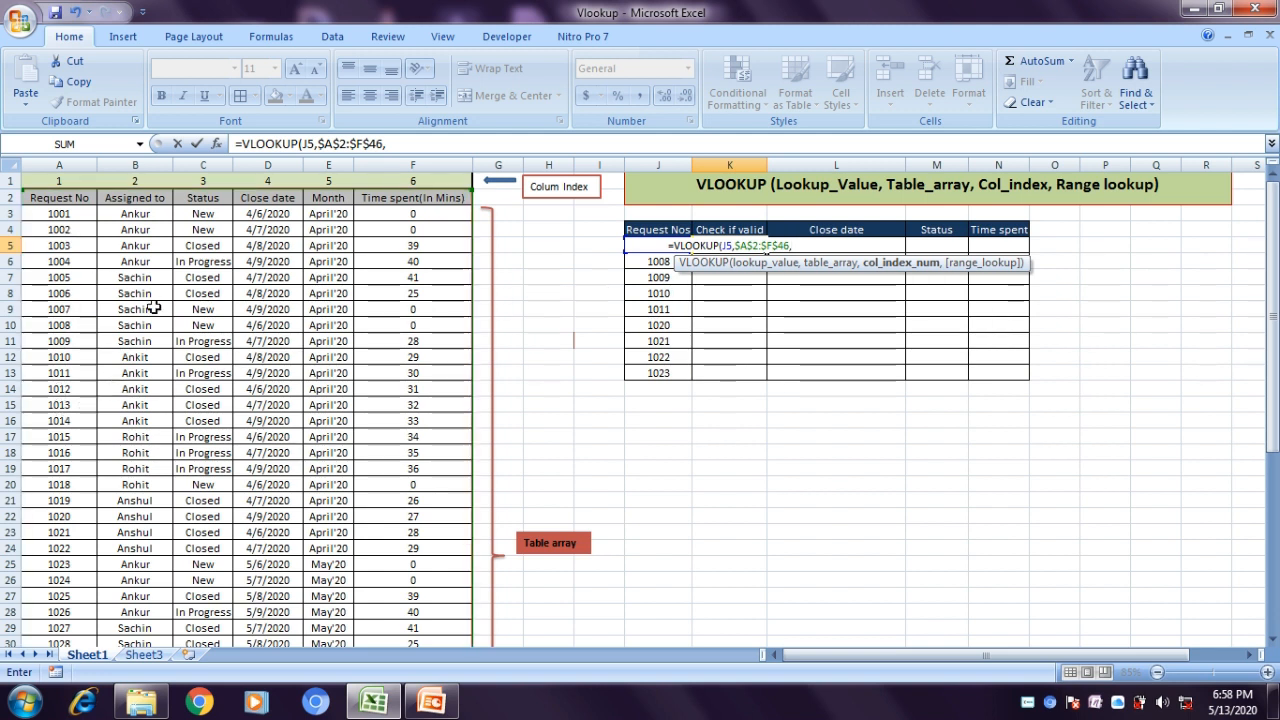
type("1")
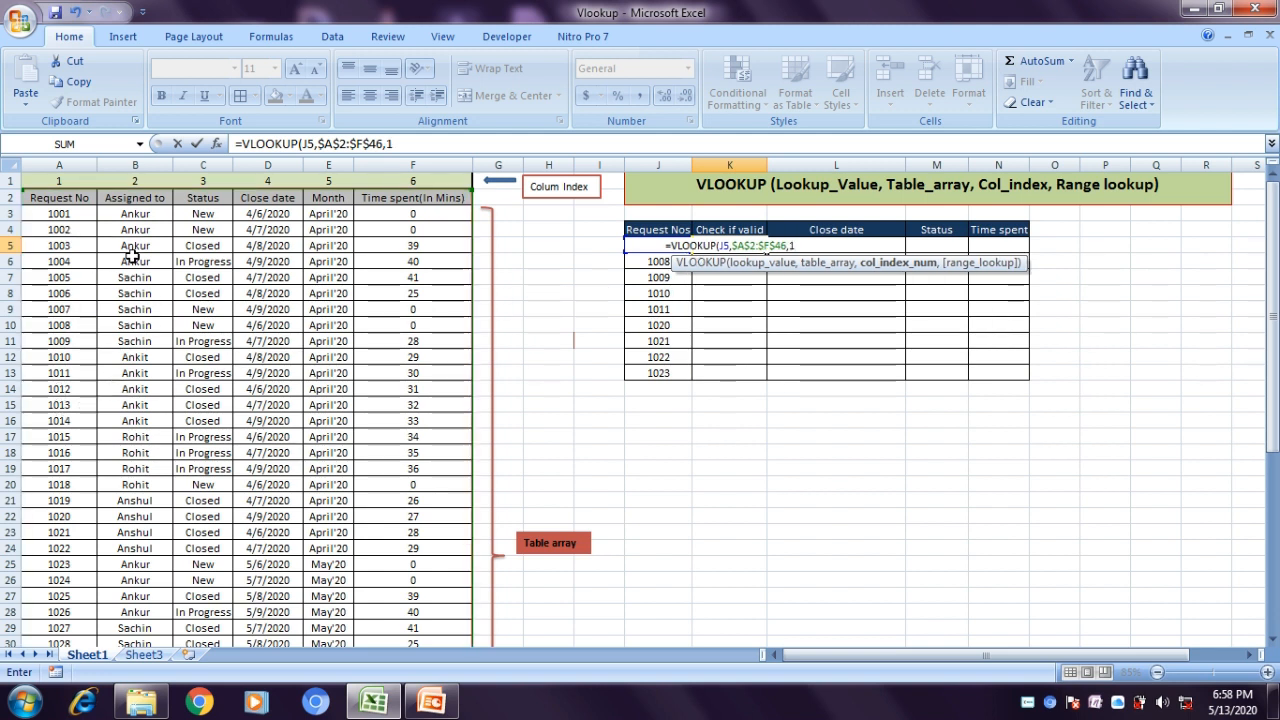
type(",")
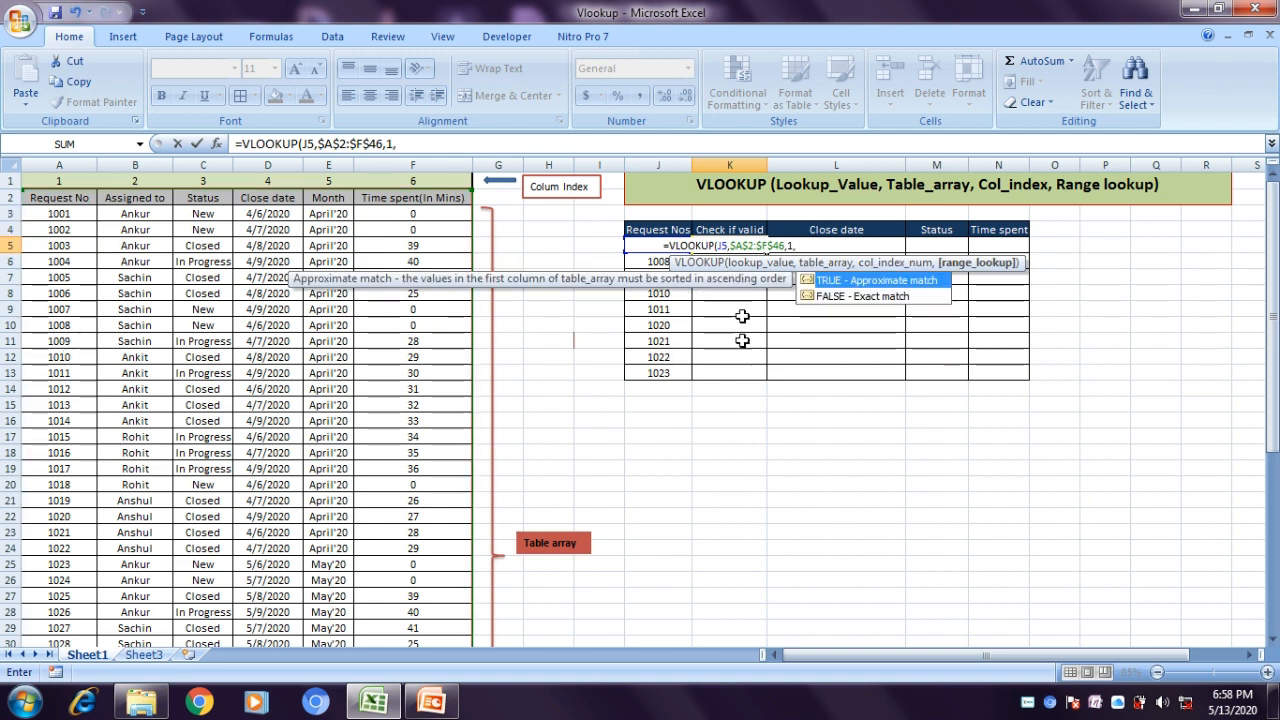
double_click(862, 296)
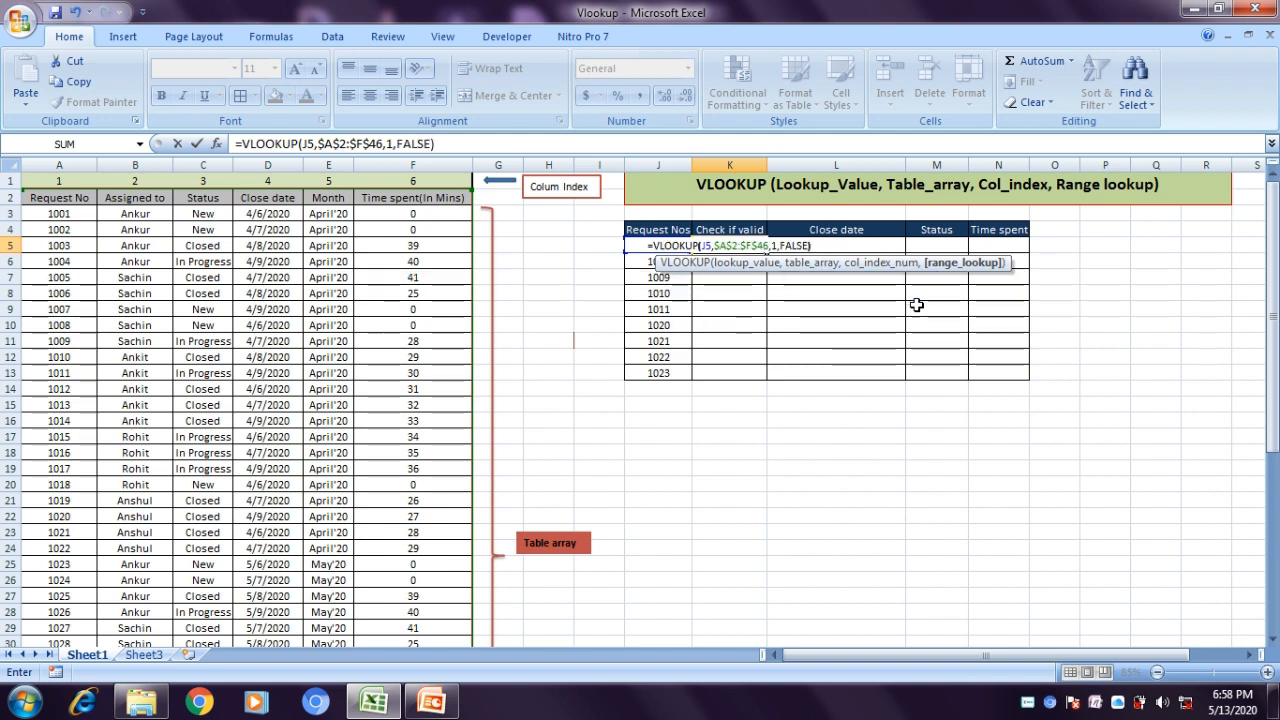
key("Return")
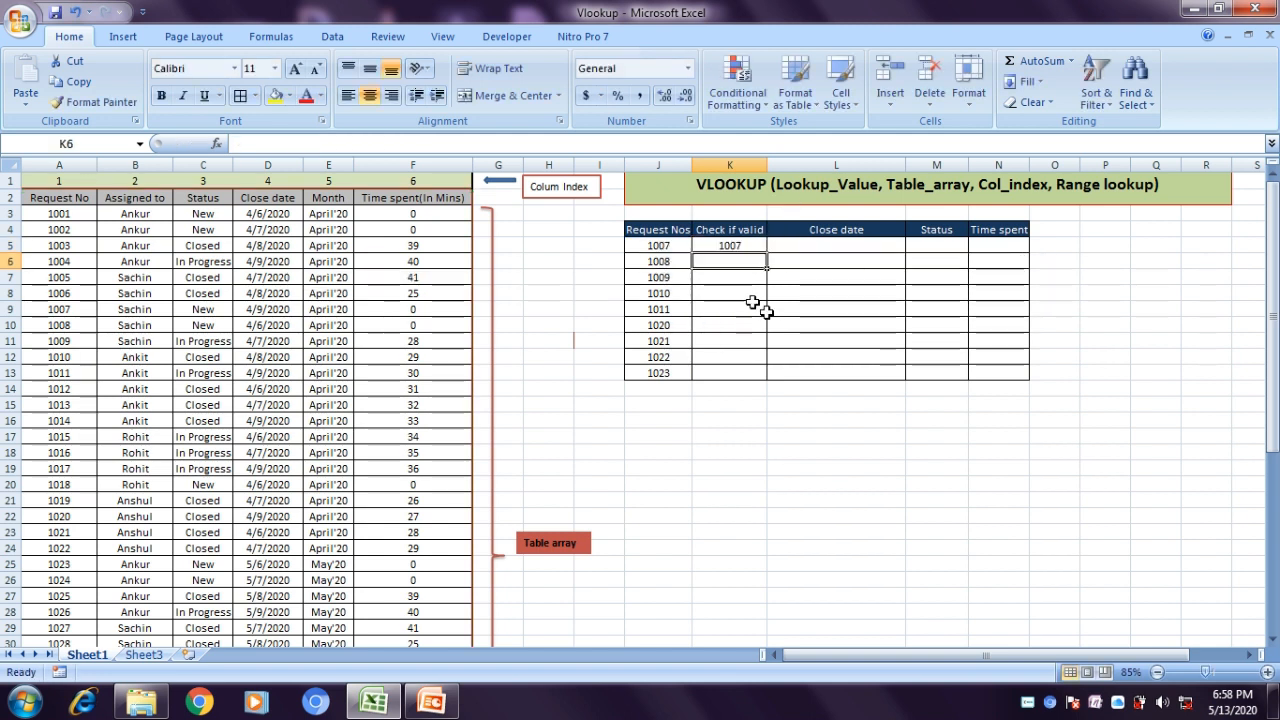
Step: Copy the K5 validity formula down the Check if valid column through K13
left_click(733, 246)
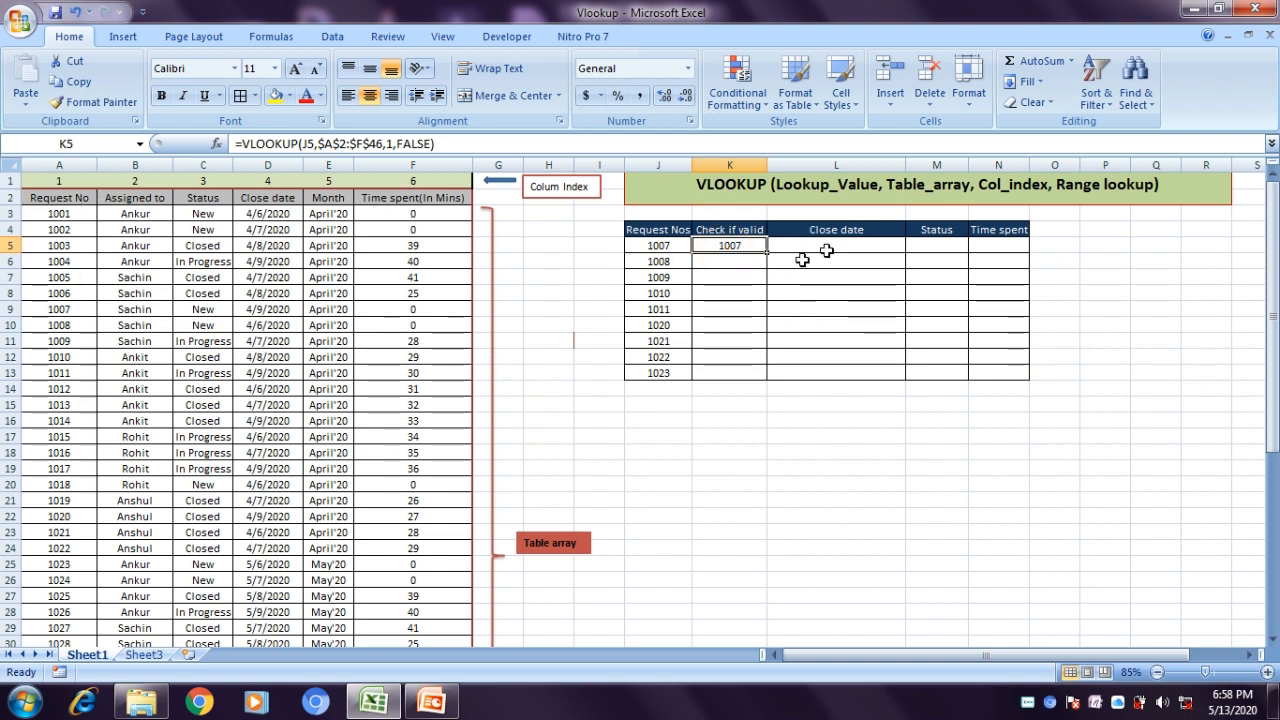
key("ctrl+c")
left_click(730, 372, "shift")
key("ctrl+v")
left_click(733, 246)
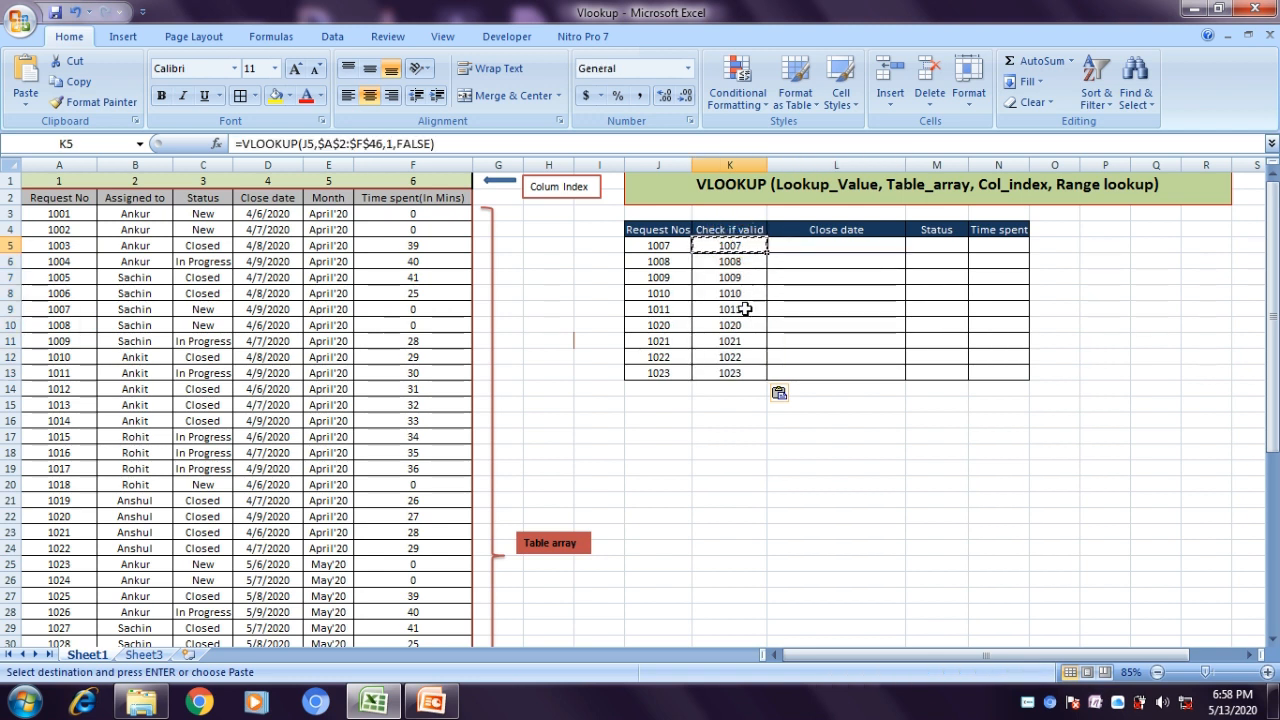
key("Escape")
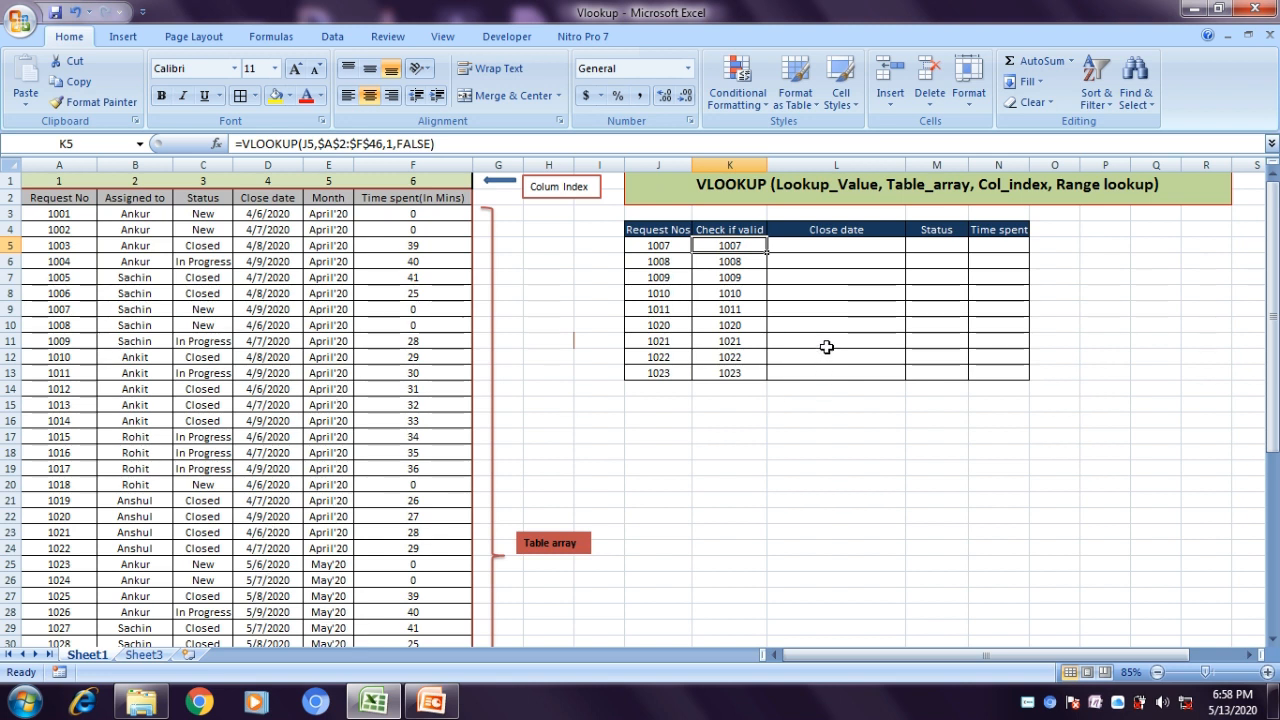
Step: Start a VLOOKUP formula in L5 under Close date with J5 as the lookup value
left_click(836, 245)
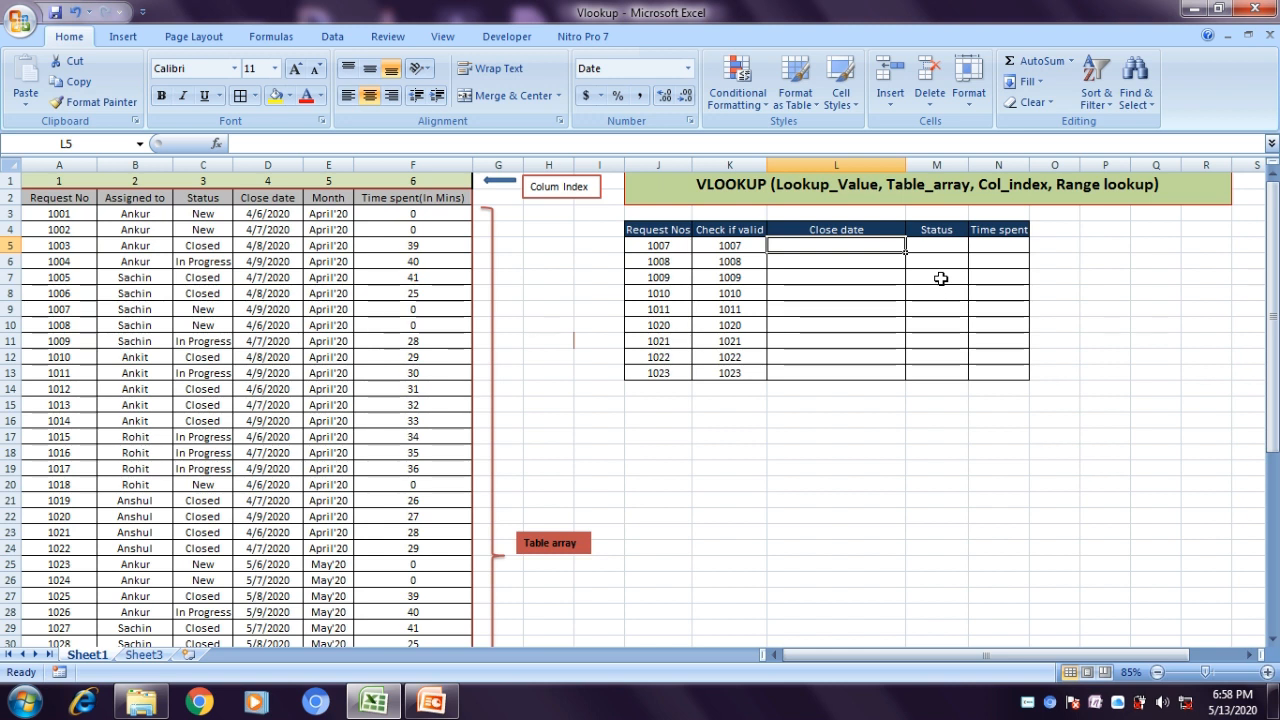
type("=vlo")
key("Tab")
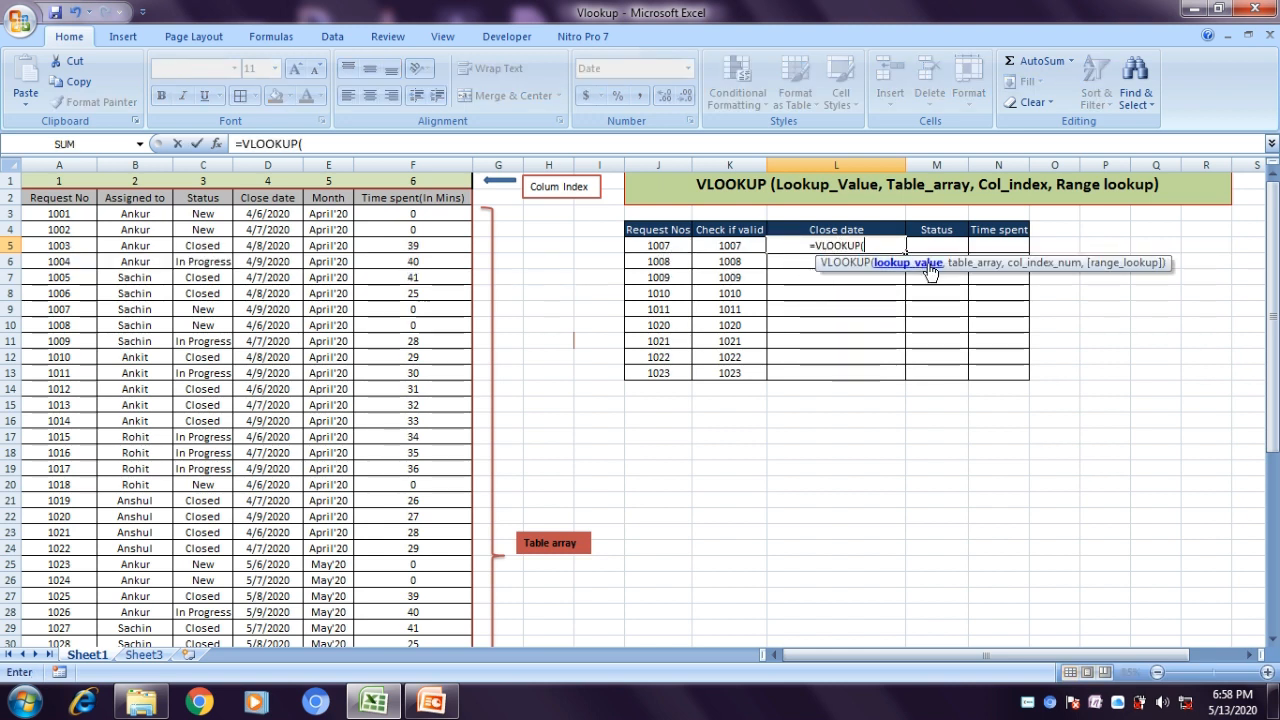
left_click(652, 247)
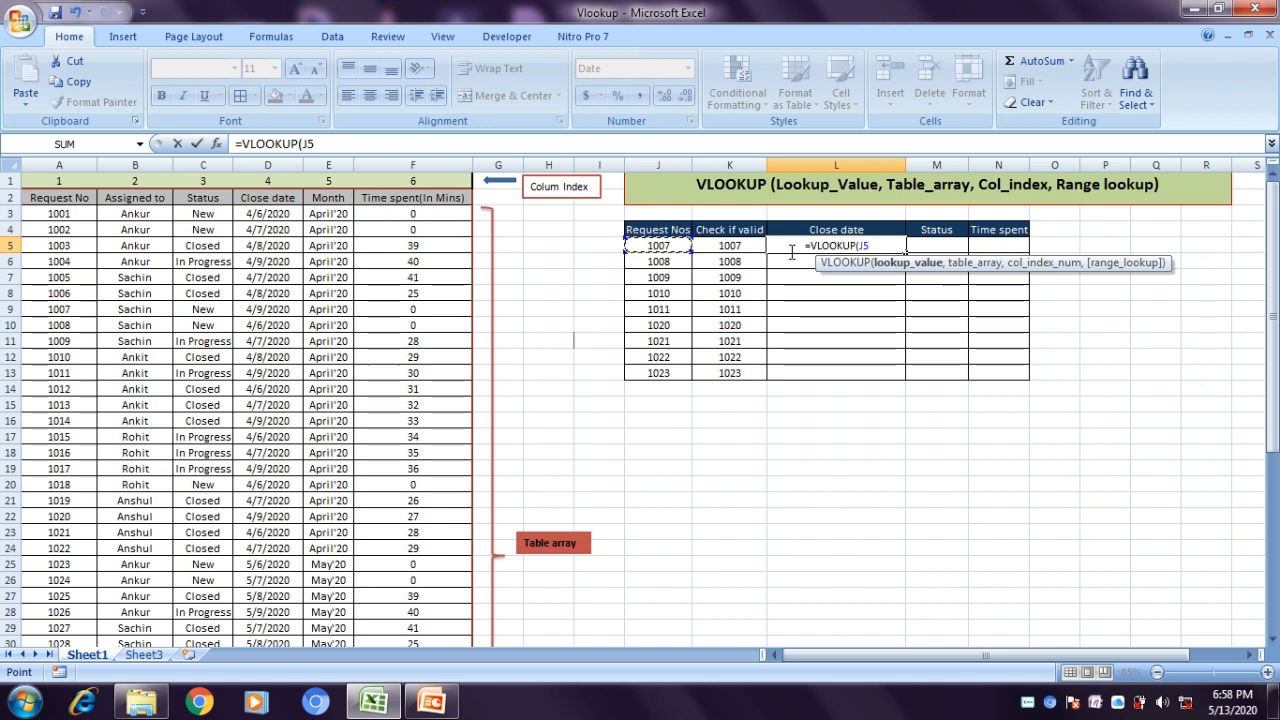
type(",")
Step: Set the Close date formula's table array to the full source table as the absolute range $A$2:$F$46
left_click(65, 198)
key("ctrl+shift+Right")
key("ctrl+shift+Down")
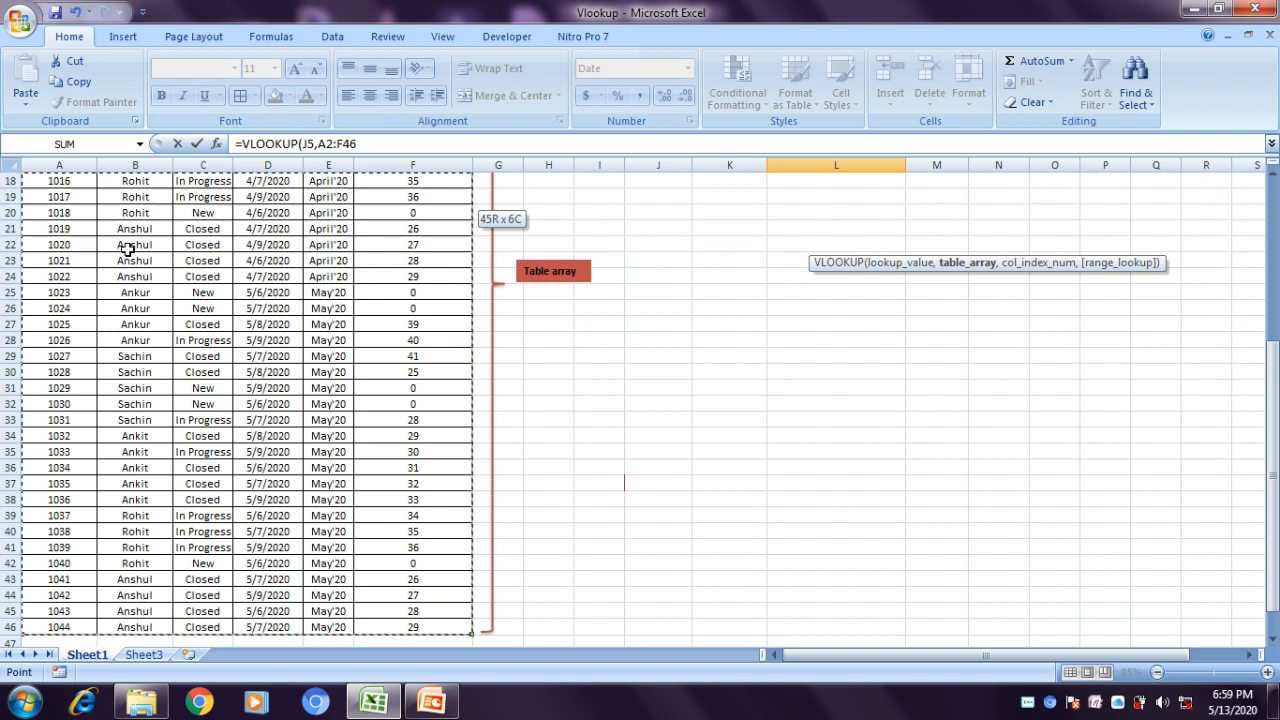
scroll(128, 250, "up", 6)
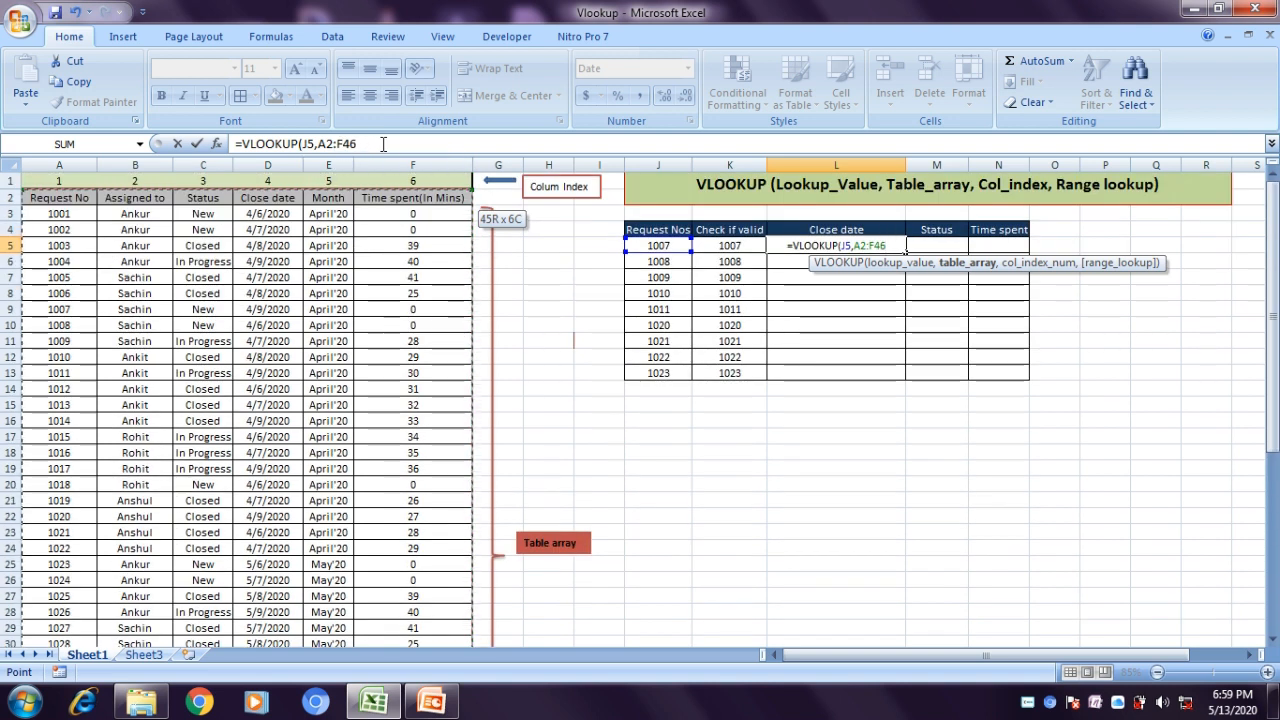
key("F4")
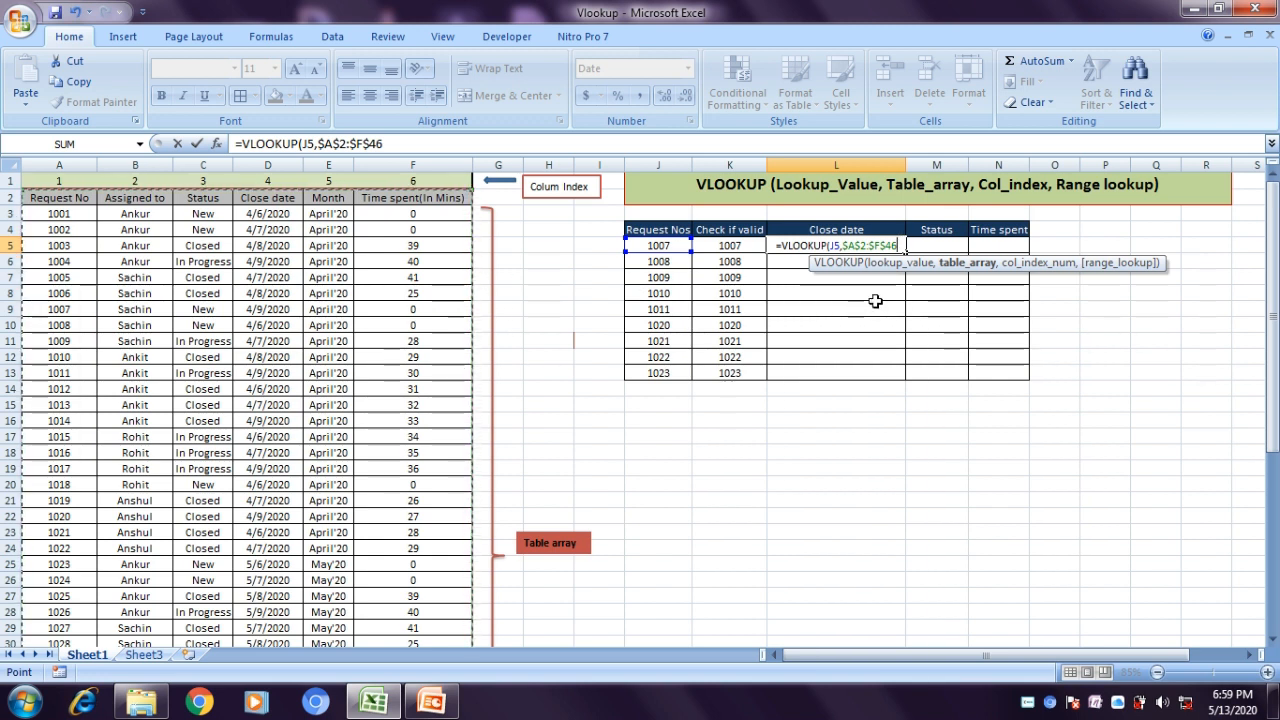
Step: Complete the L5 Close date formula with column index 4 and FALSE for an exact match
type(",")
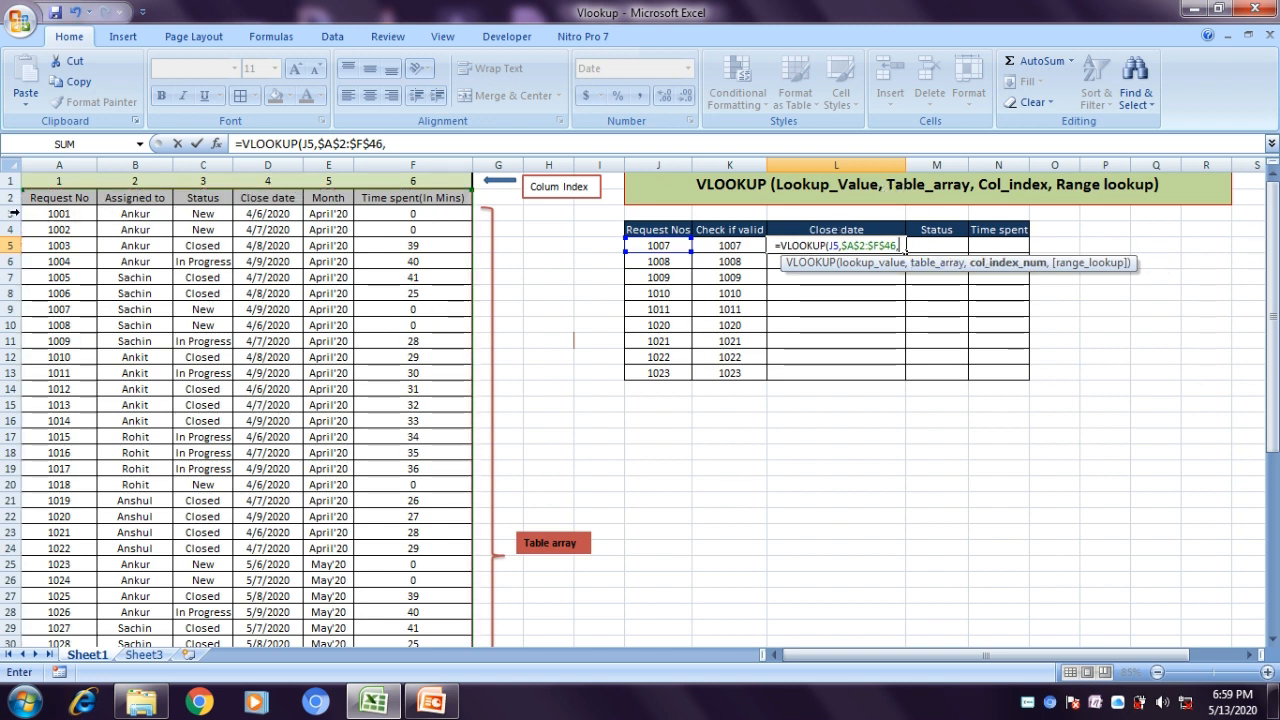
type("4,")
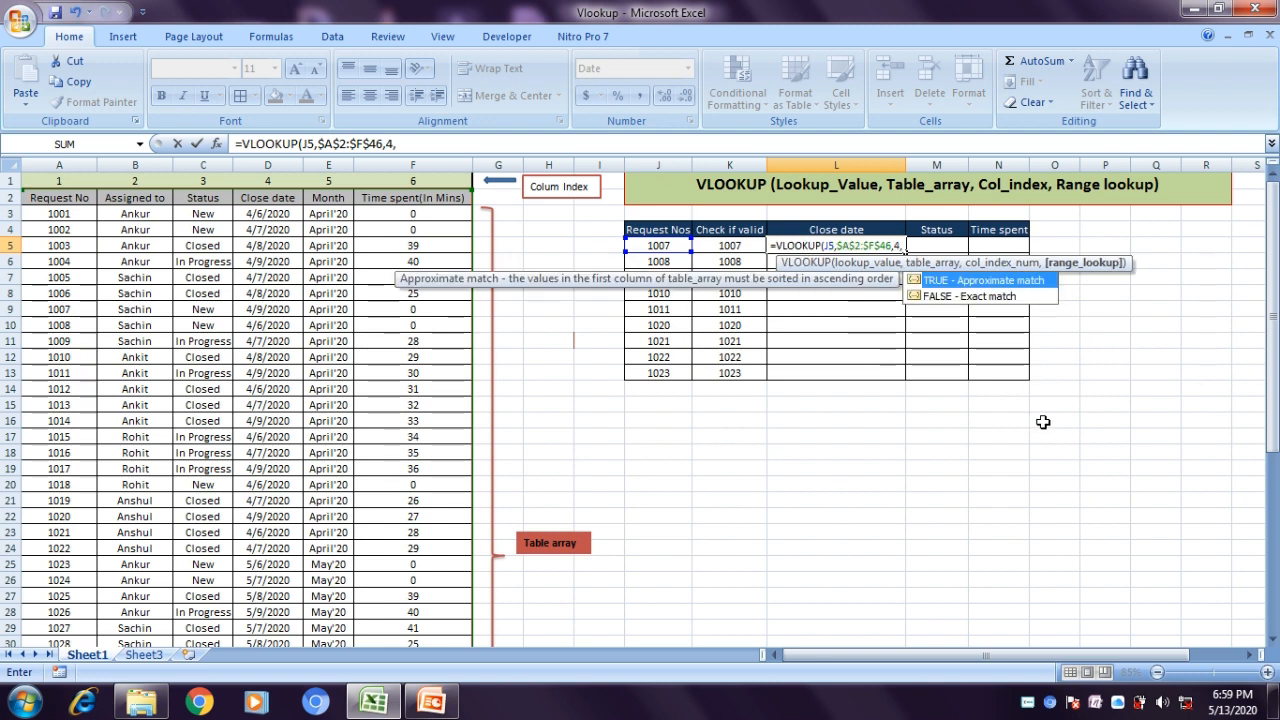
key("Down")
key("Tab")
type(")")
key("Return")
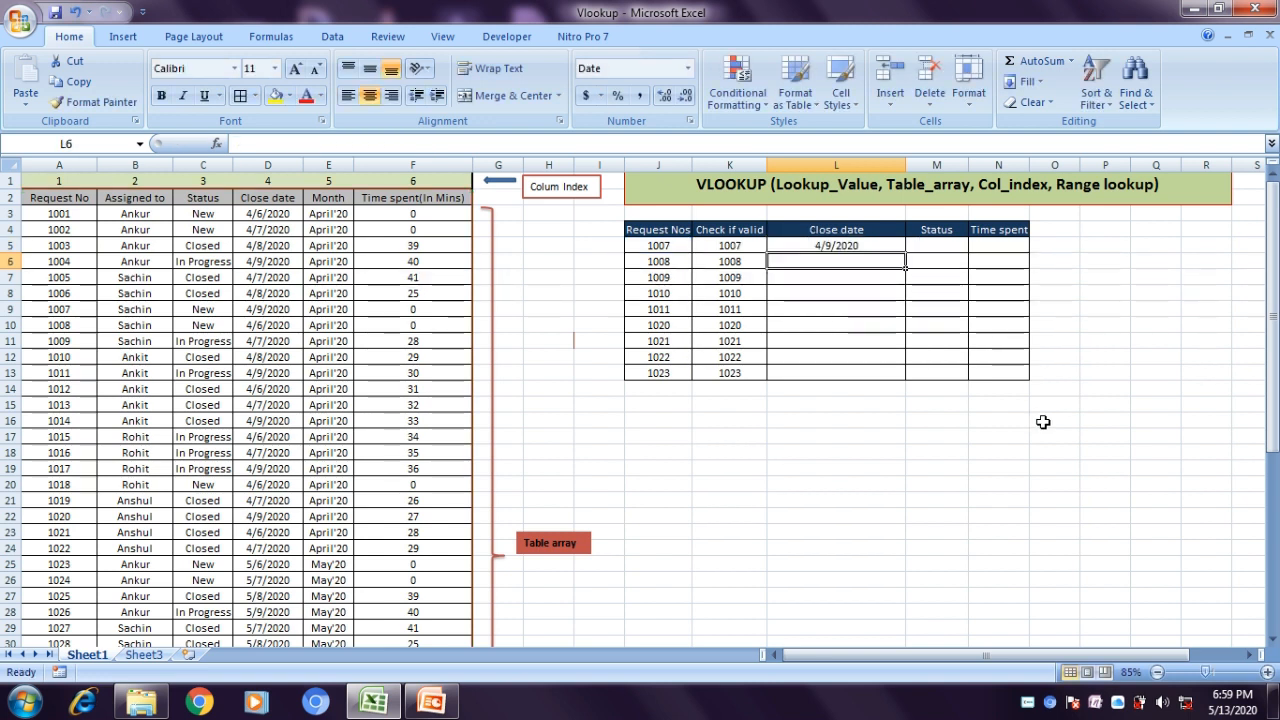
Step: Copy the L5 formula down the Close date column through L13
key("Left")
key("ctrl+Down")
key("Right")
key("ctrl+shift+Up")
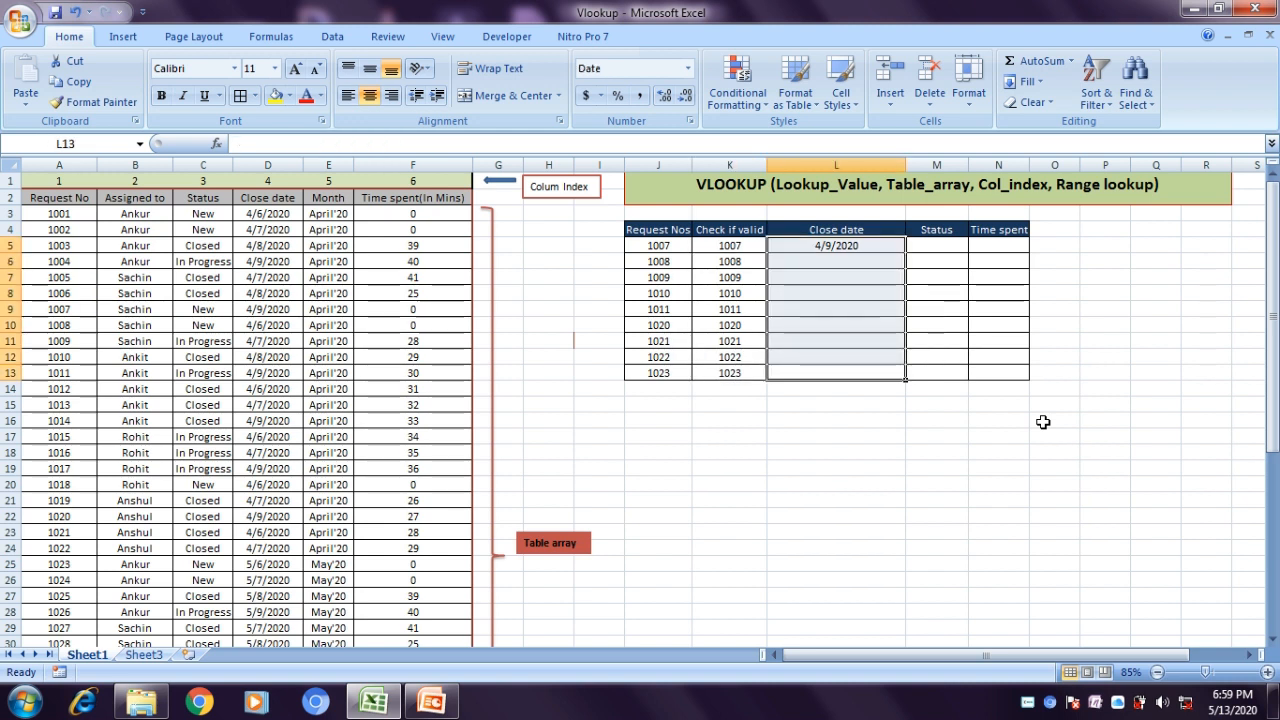
key("ctrl+d")
Step: Start a VLOOKUP formula in M5 under Status with J5 as the lookup value
left_click(941, 261)
left_click(943, 245)
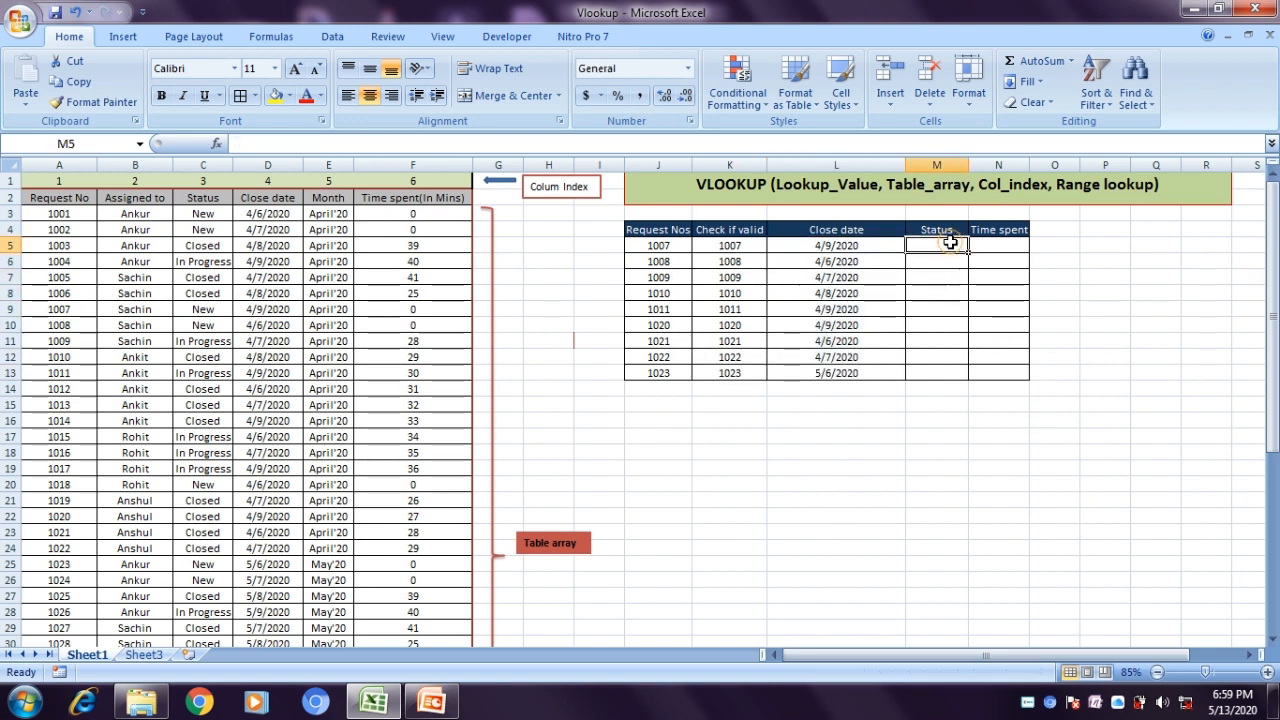
type("=vl")
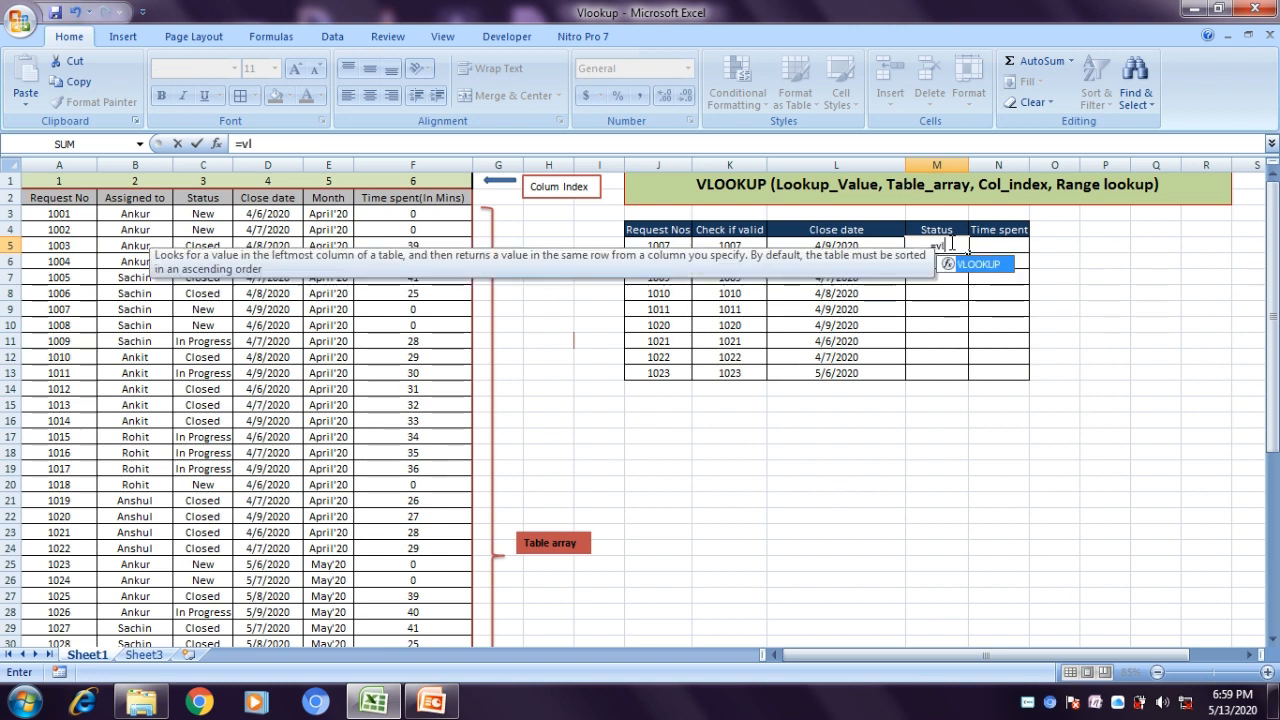
key("Tab")
left_click(652, 244)
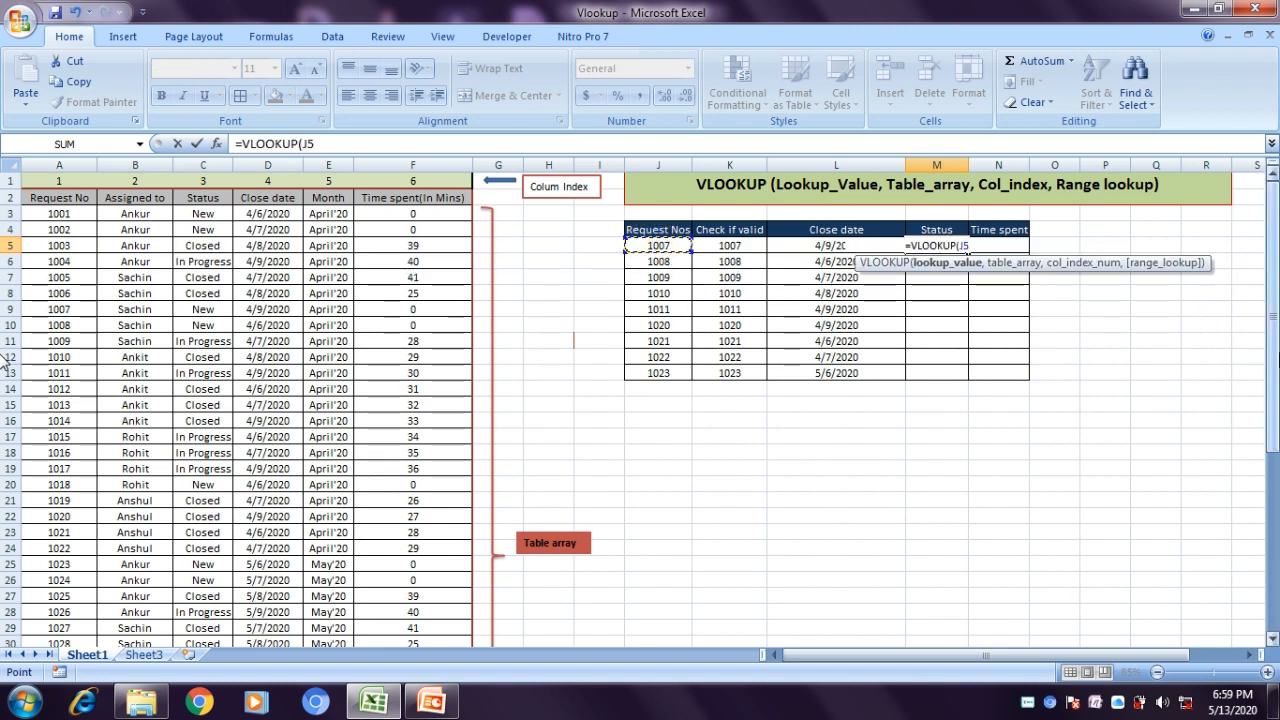
Step: Set the Status formula's table array to the full source table as the absolute range $A$2:$F$46
type(",")
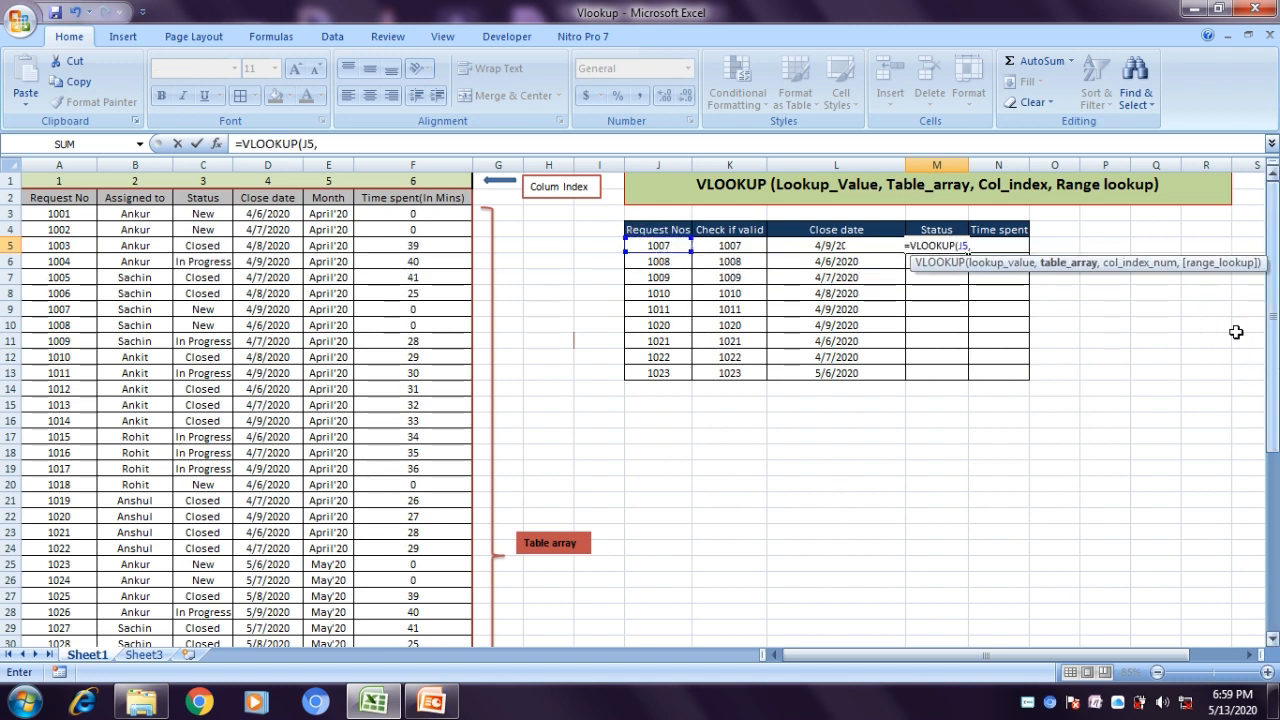
left_click(62, 200)
key("ctrl+shift+Right")
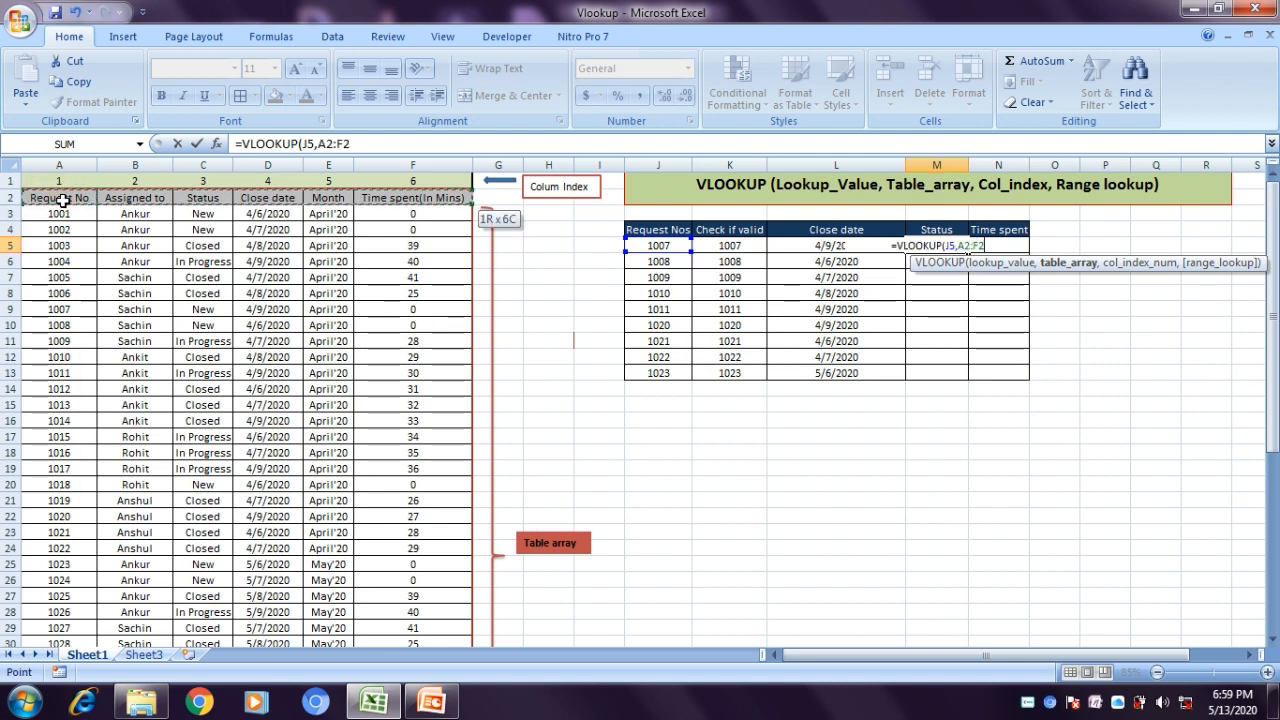
key("ctrl+shift+Down")
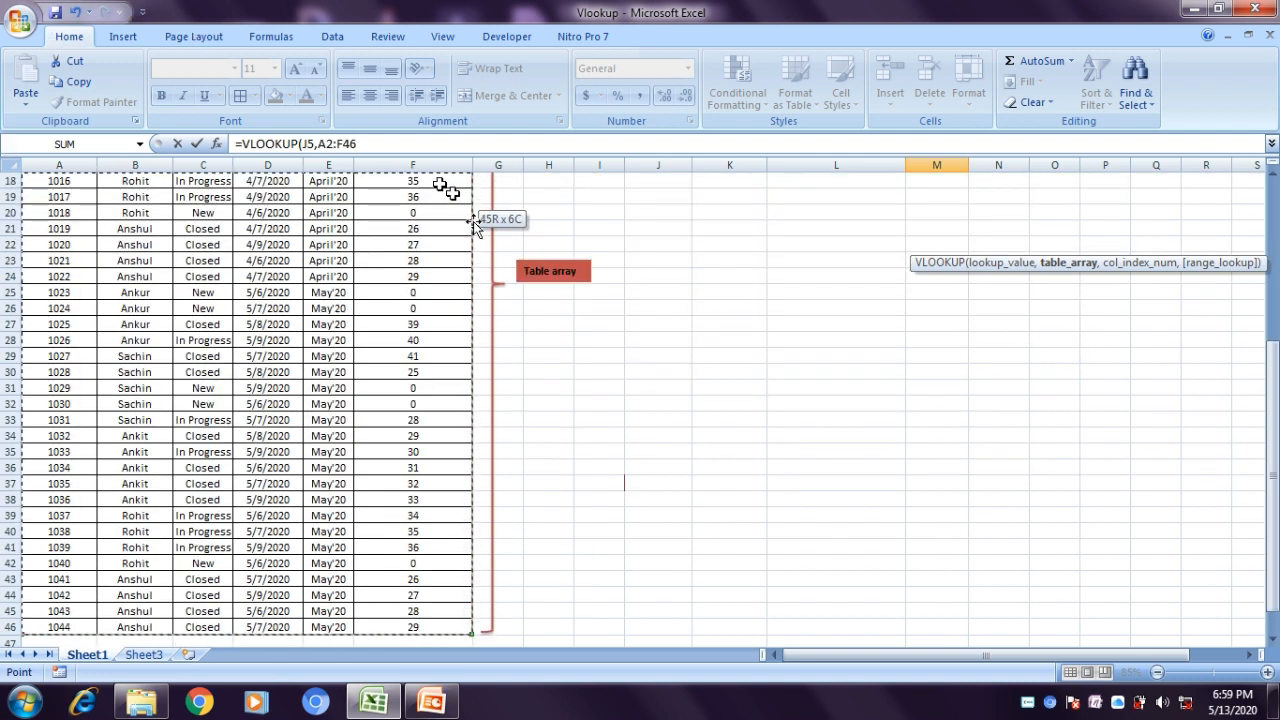
key("F4")
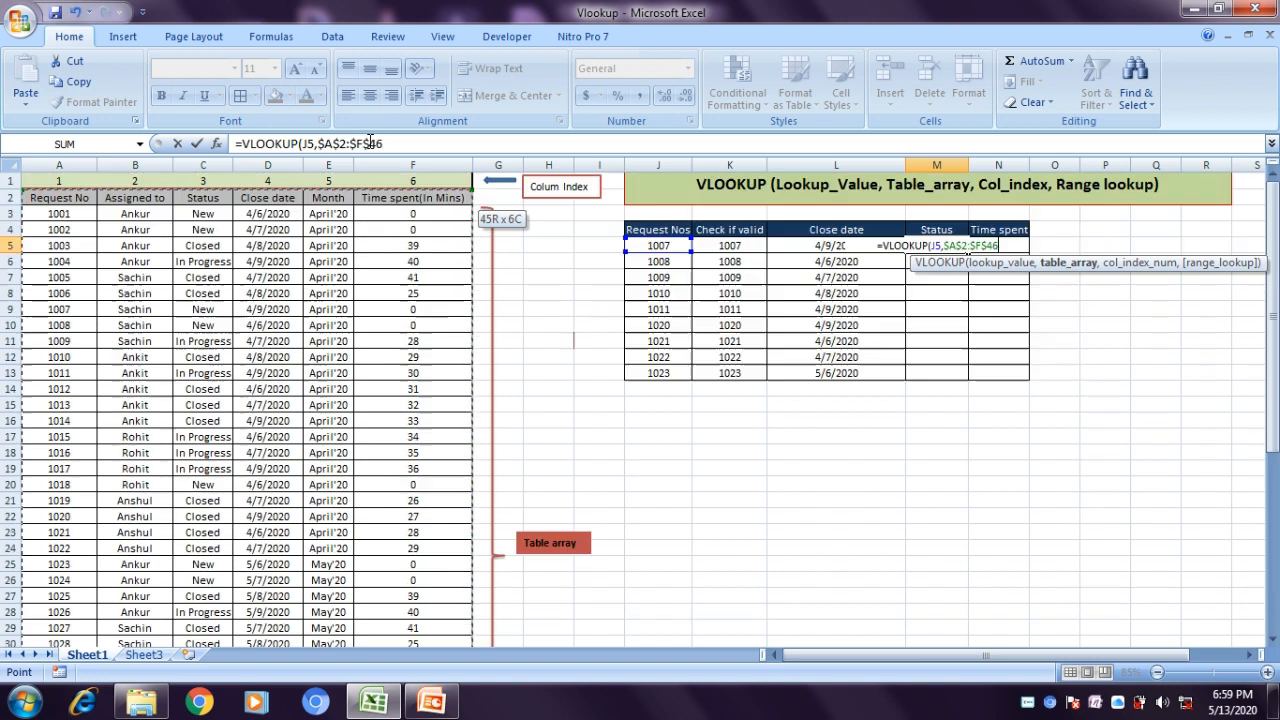
Step: Complete the M5 Status formula with column index 3 and FALSE for an exact match
type(",")
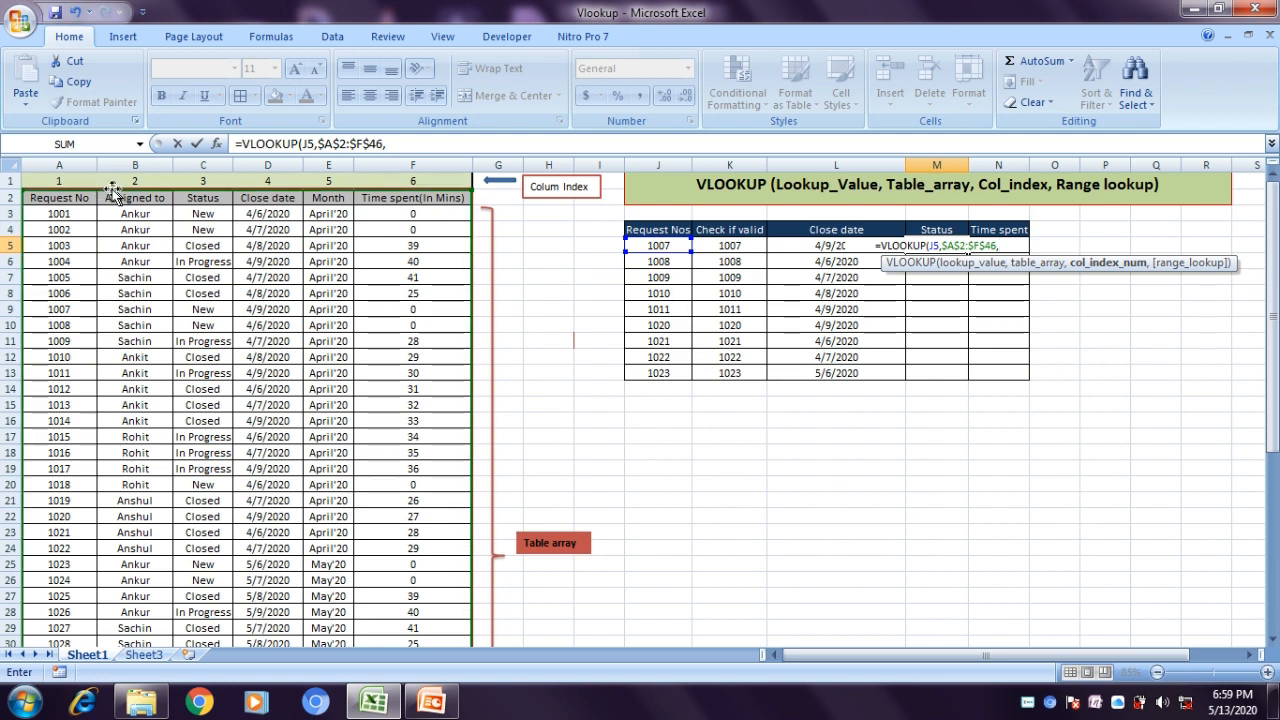
type("3")
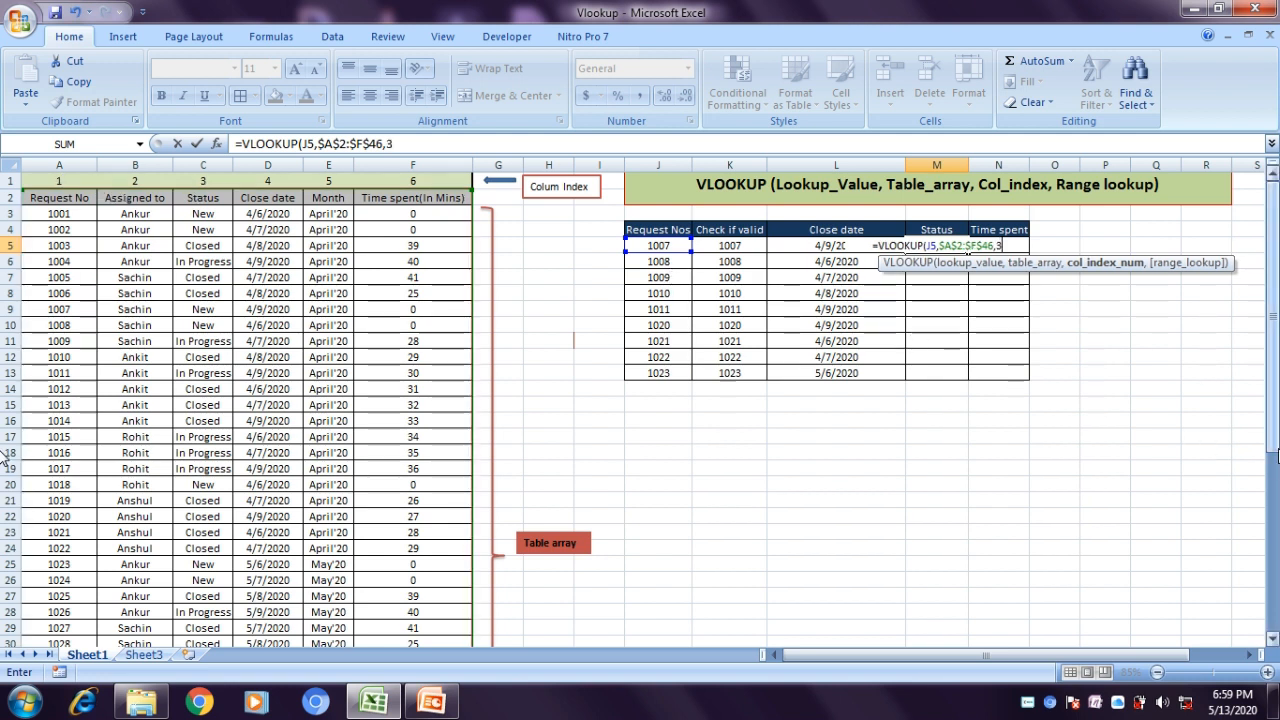
type(",")
key("Down")
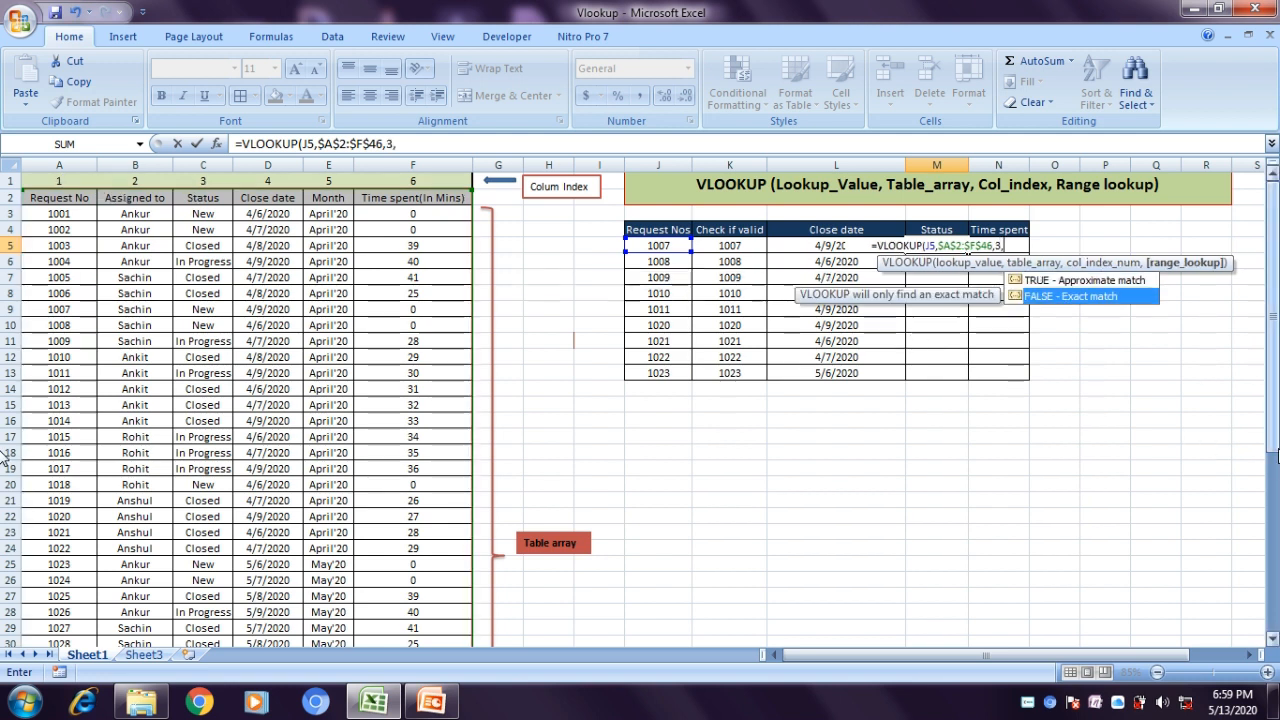
key("Tab")
type(")")
key("Return")
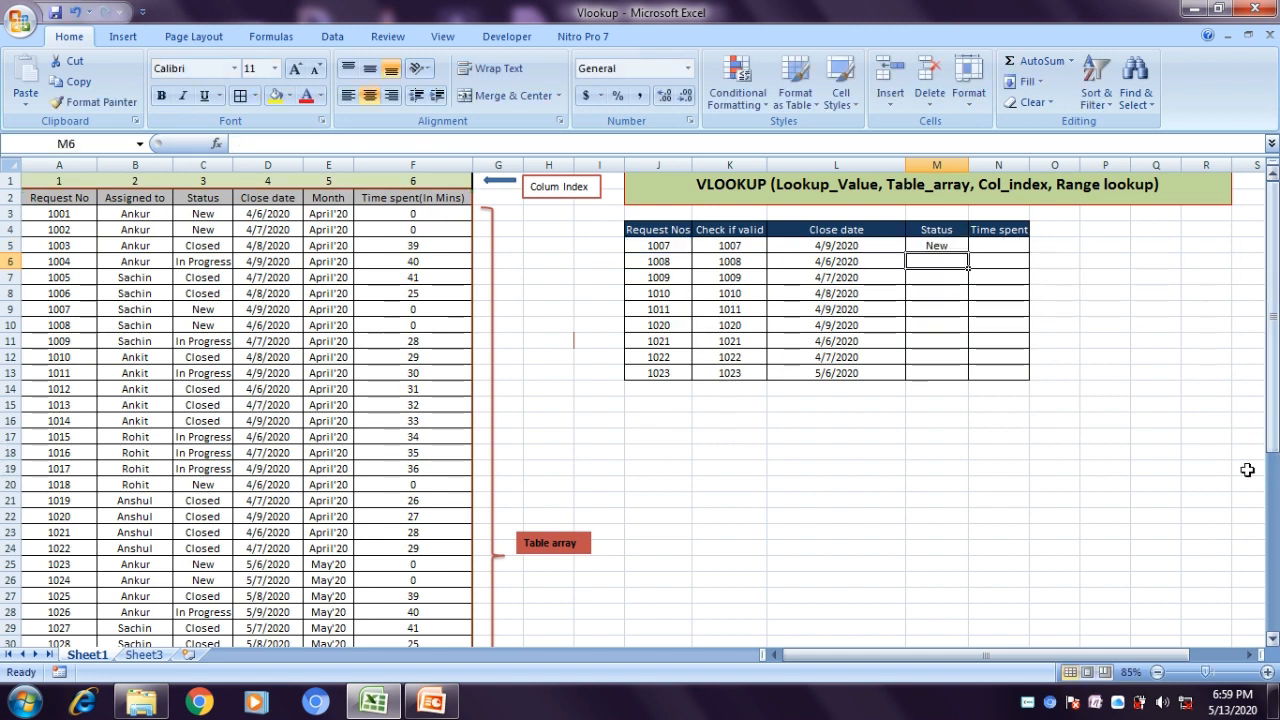
Step: Start a VLOOKUP formula in N5 under Time spent with J5 as the lookup value
left_click(998, 247)
type("=vlo")
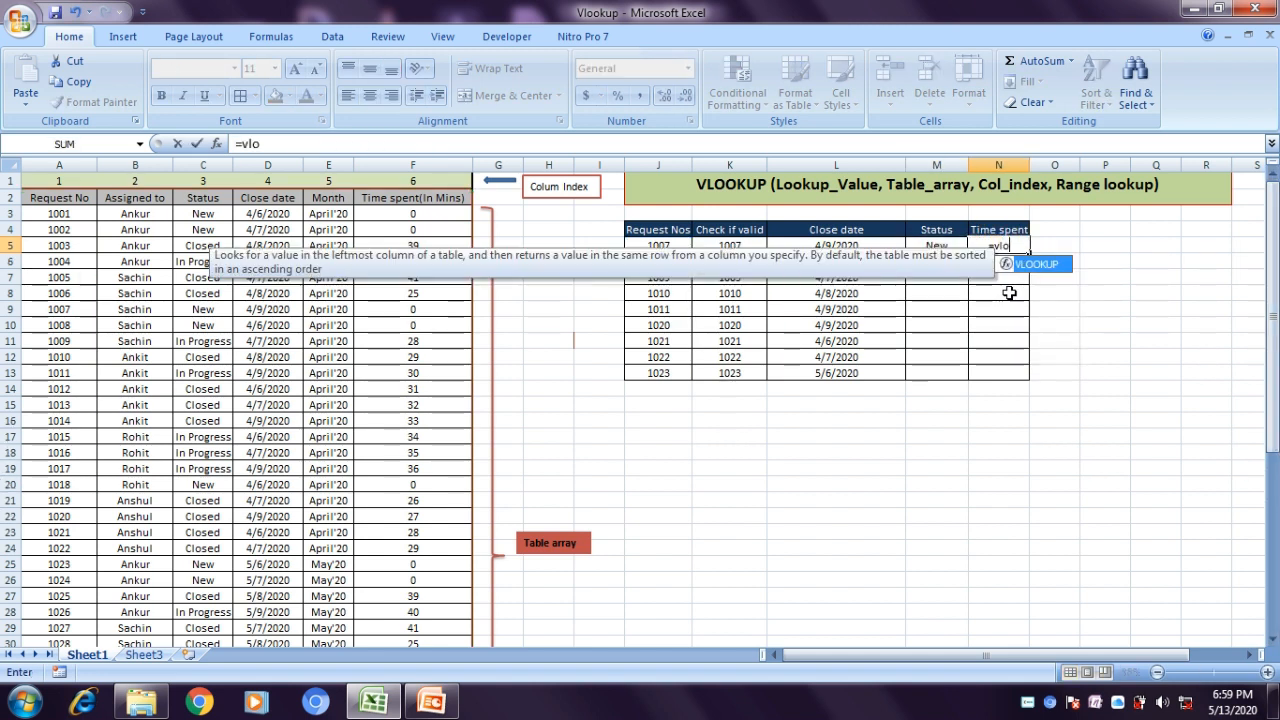
key("Tab")
left_click(678, 245)
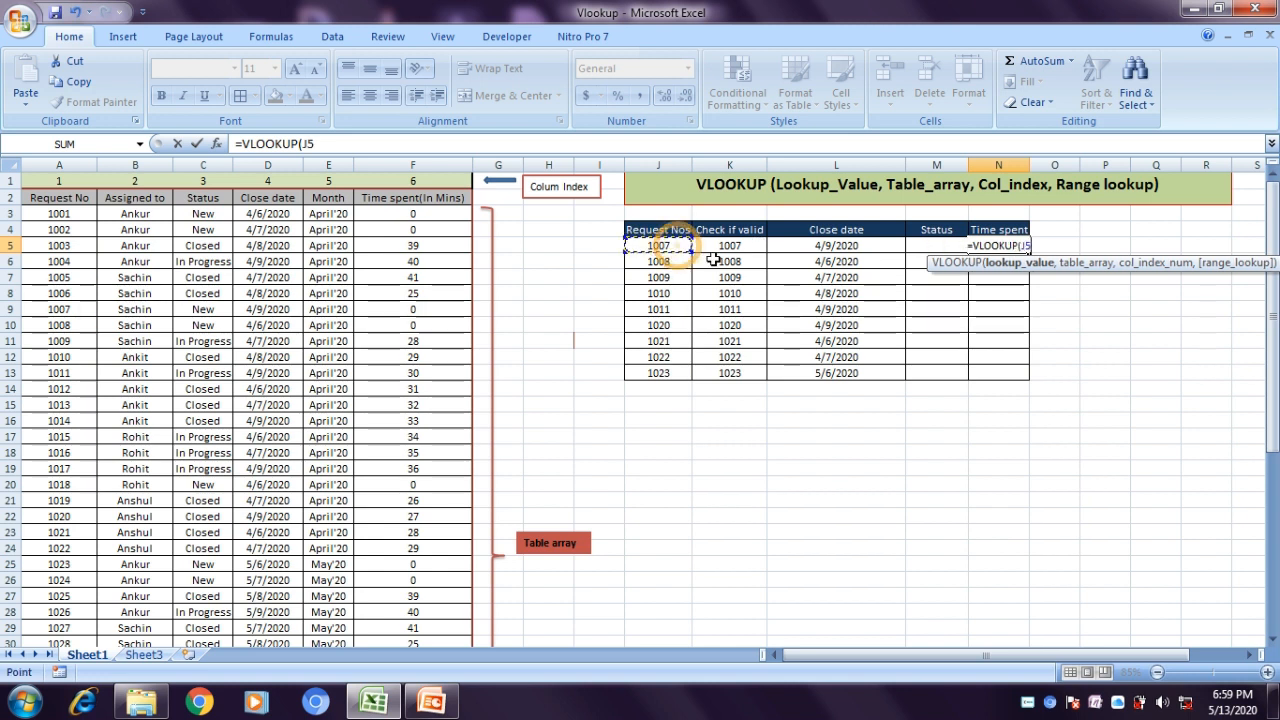
Step: Set the Time spent formula's table array to the full source table as the absolute range $A$2:$F$46
type(",")
left_click(59, 181)
left_click(60, 202)
key("ctrl+shift+Right")
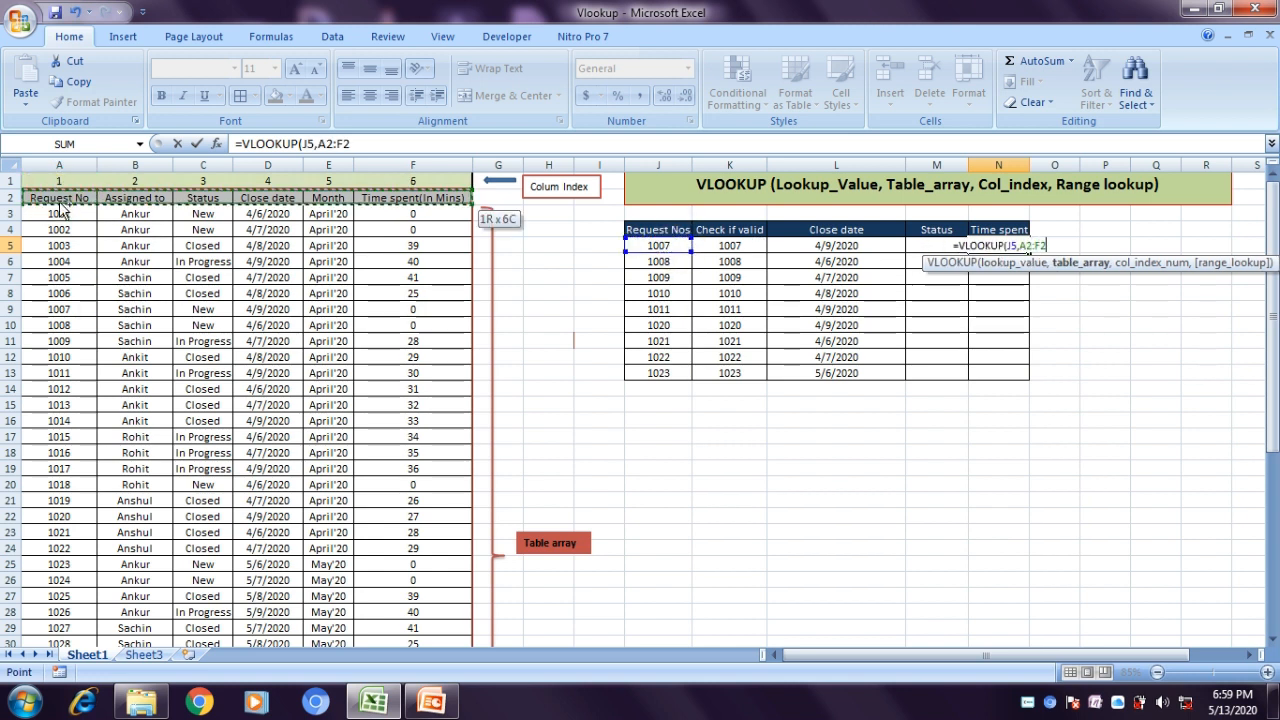
key("ctrl+shift+Down")
key("F4")
Step: Complete the N5 Time spent formula with column index 6 and FALSE for an exact match
type(",")
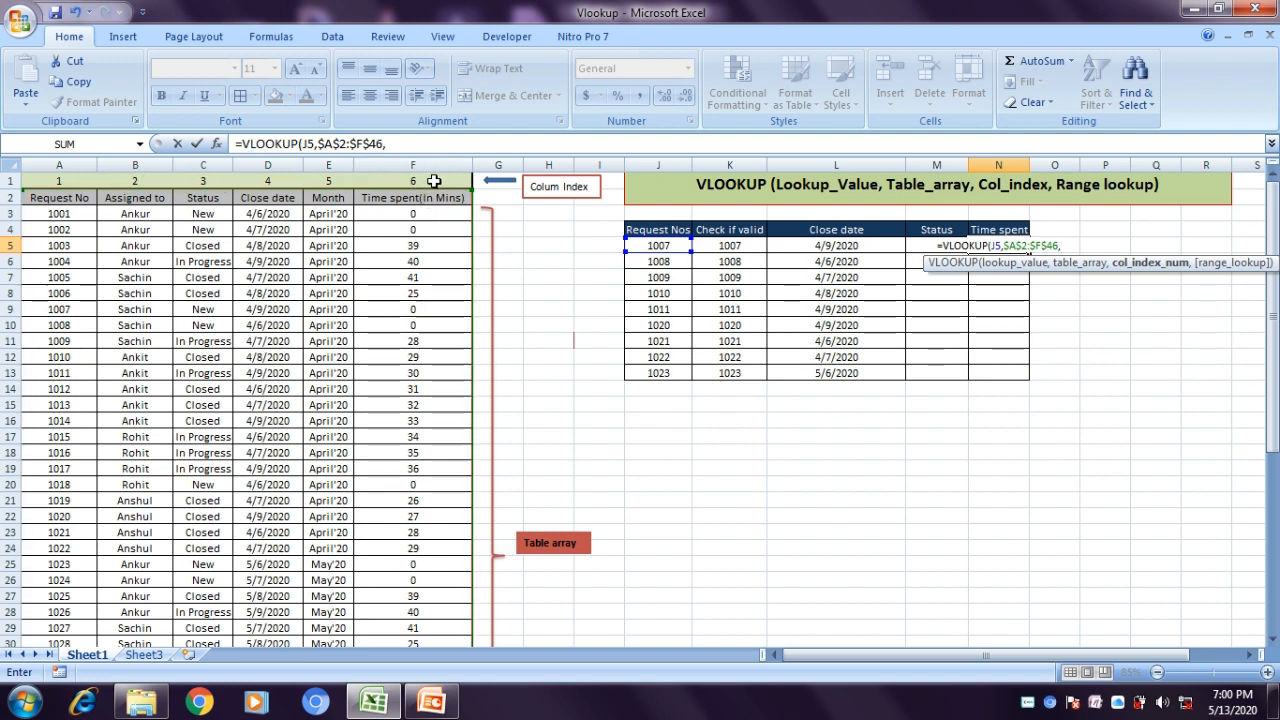
type("6,")
key("Down")
key("Tab")
key("Return")
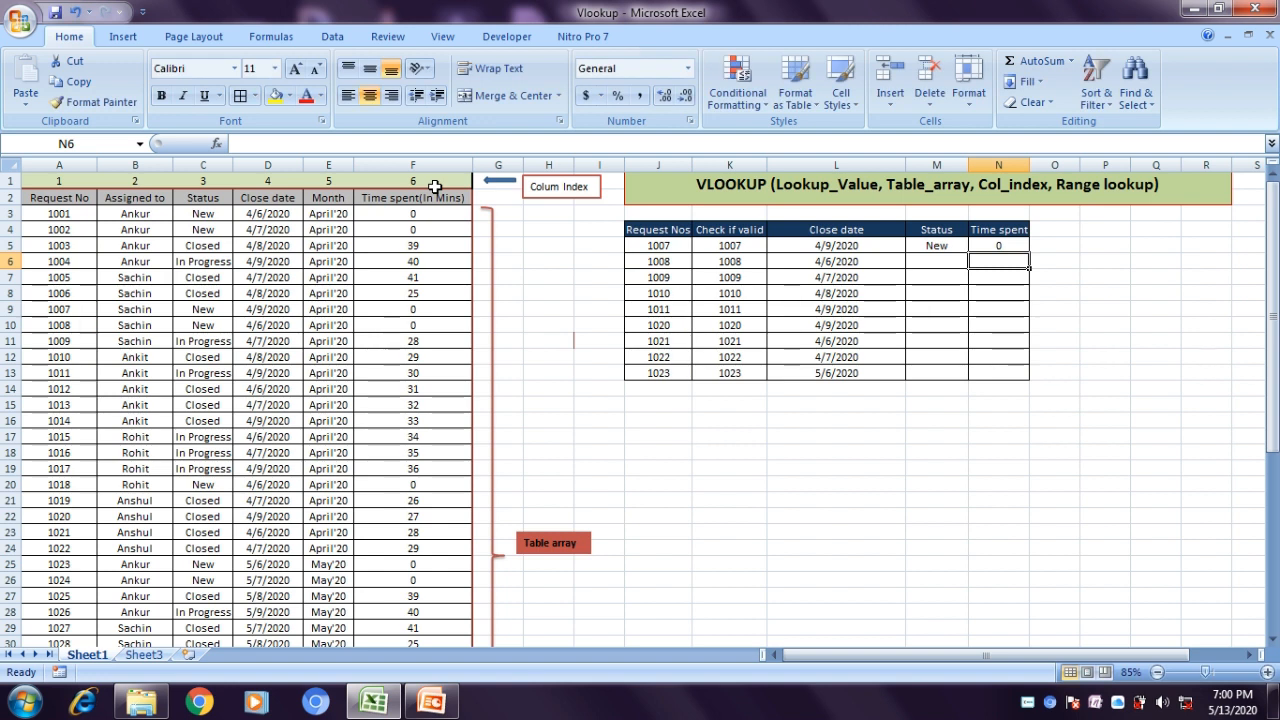
Step: Copy the M5 and N5 formulas down the Status and Time spent columns through row 13
key("Up")
key("Left")
left_click_drag(968, 252, 998, 373)
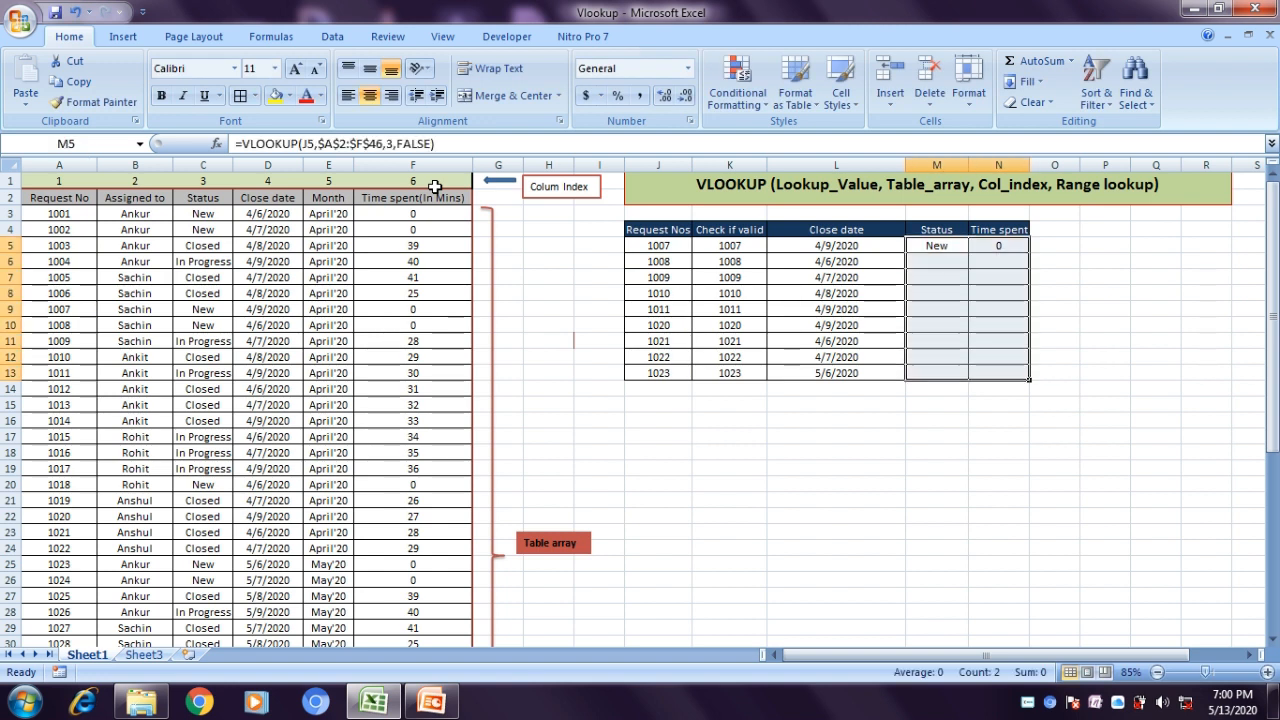
key("ctrl+d")
left_click(783, 360)
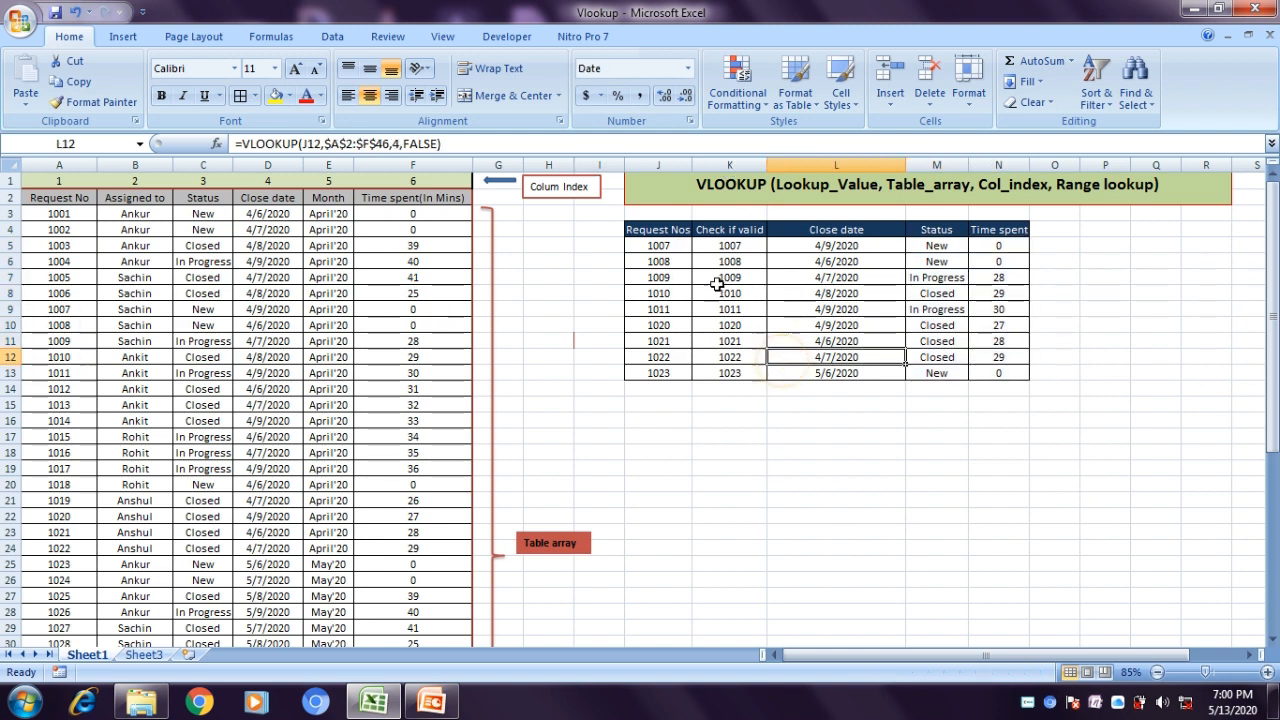
left_click_drag(724, 250, 1003, 368)
left_click(1110, 277)
left_click_drag(657, 250, 663, 374)
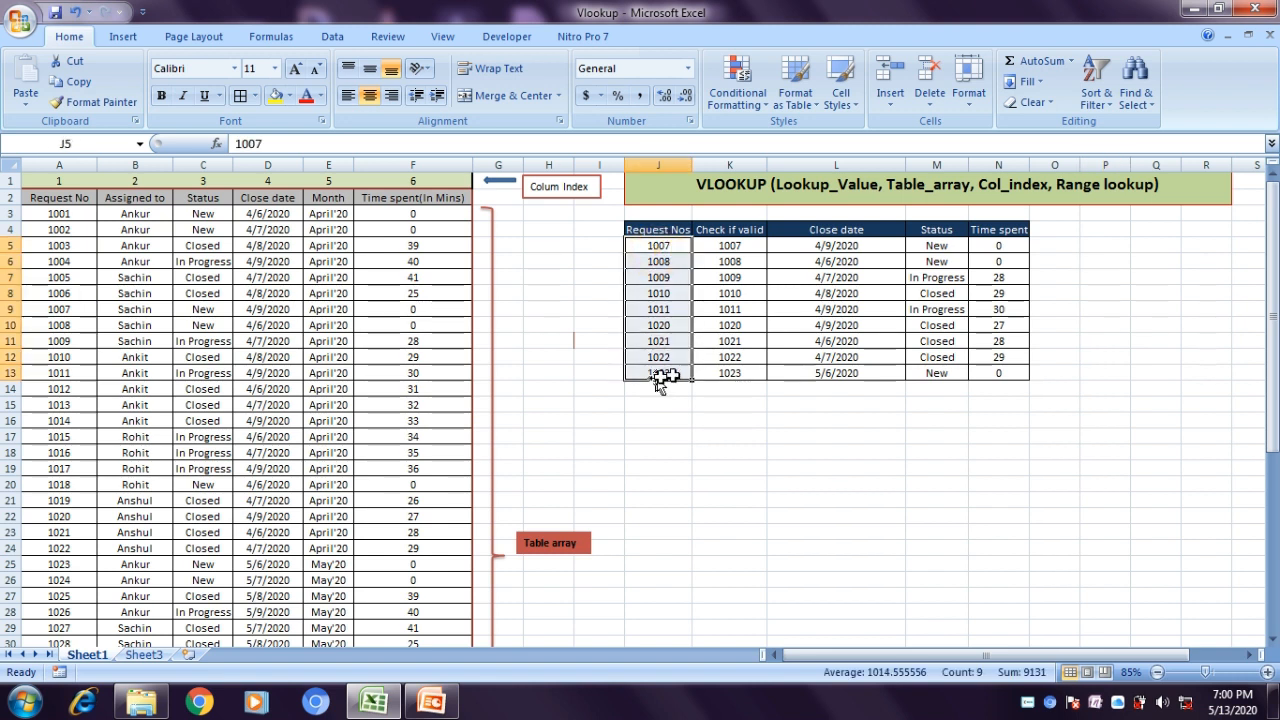
left_click(657, 262)
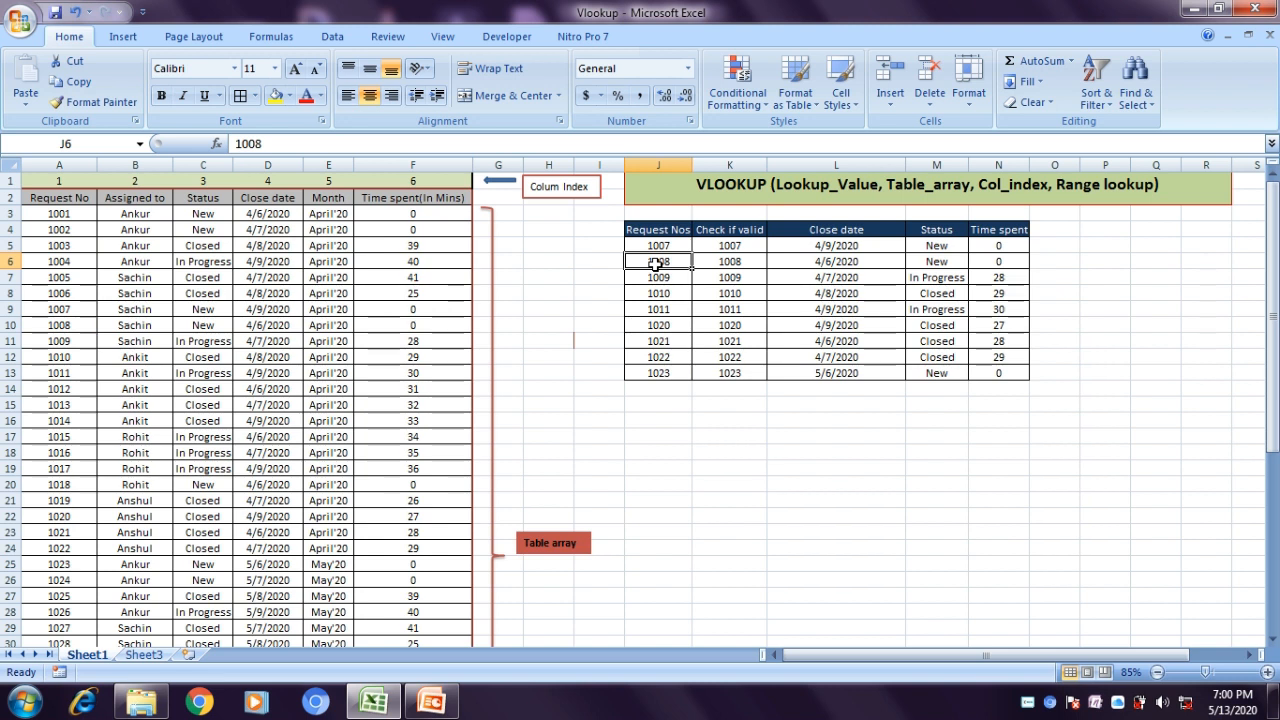
left_click(666, 280)
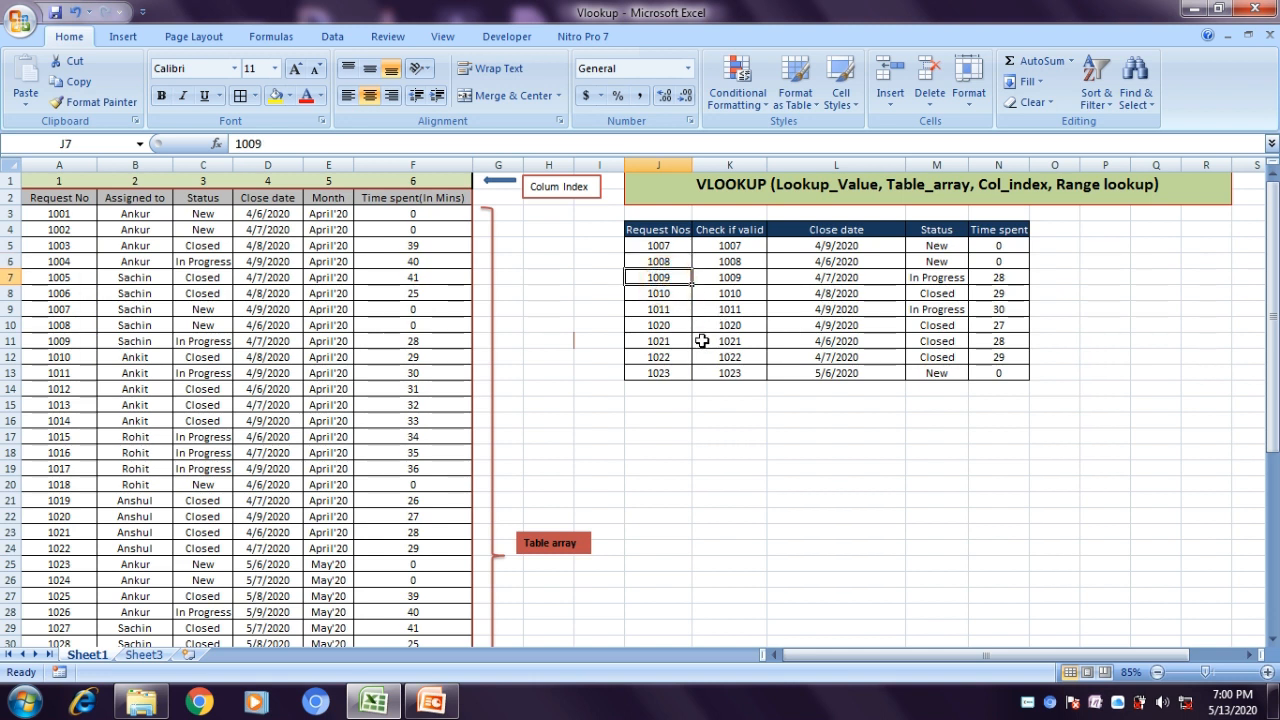
left_click(1027, 702)
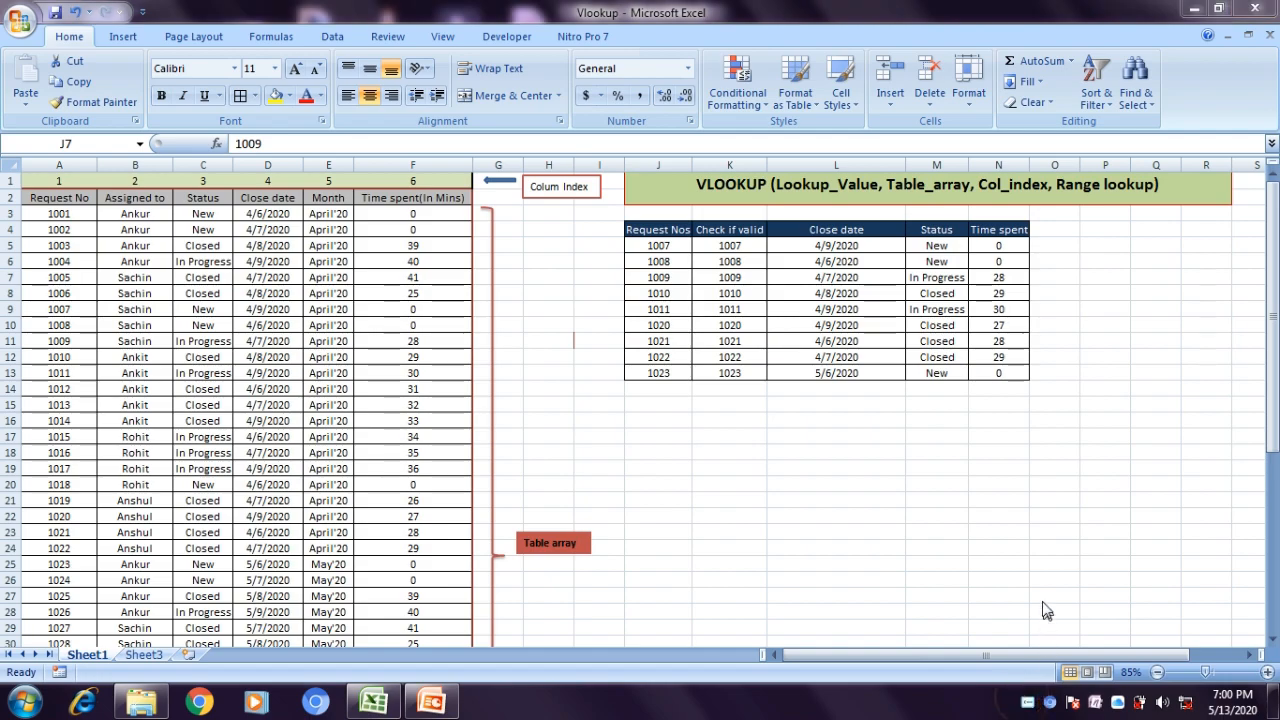